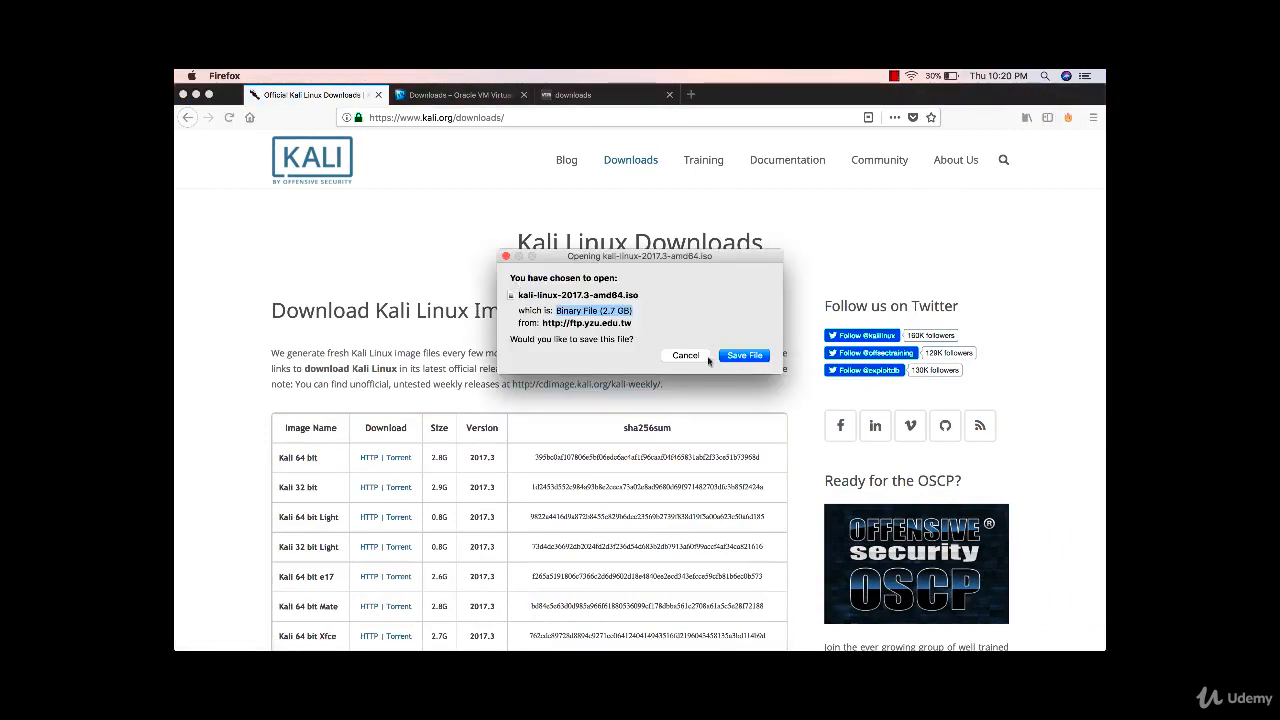
# - Cancel saving the kali-linux-2017.3-amd64.iso download and switch to the desktop Space
pyautogui.click(688, 356)
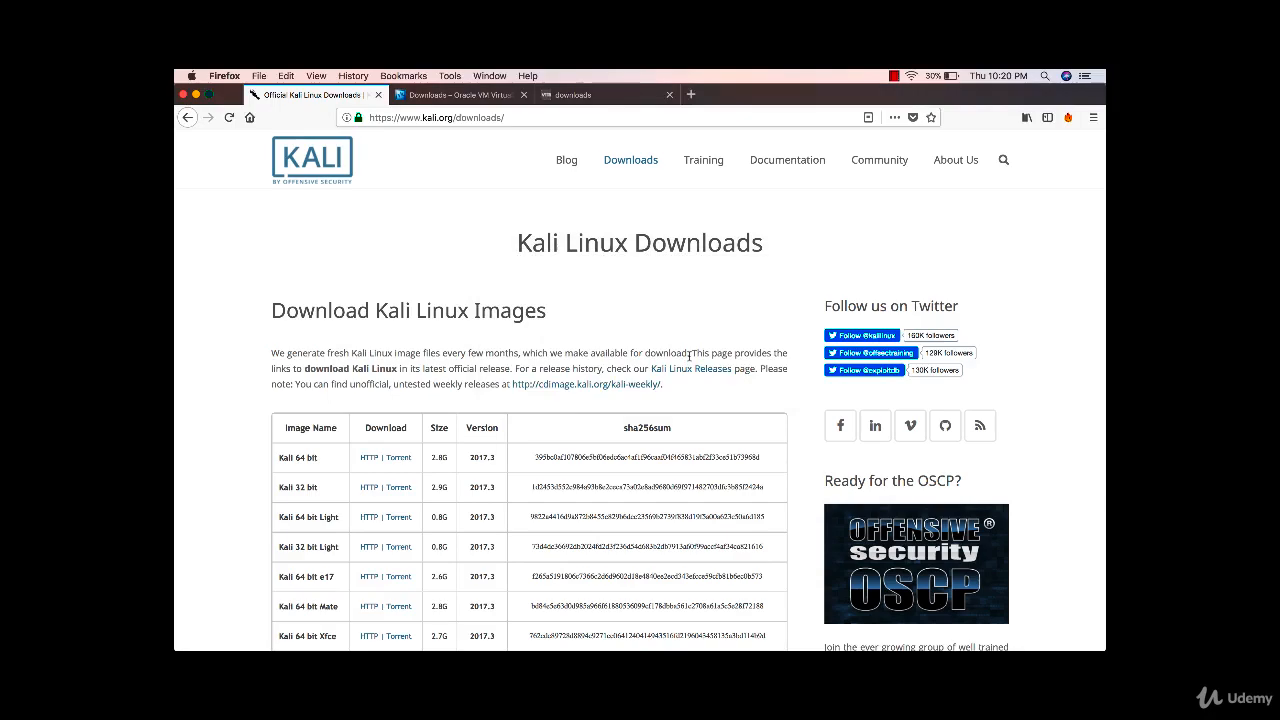
pyautogui.hotkey('ctrl', 'Right')
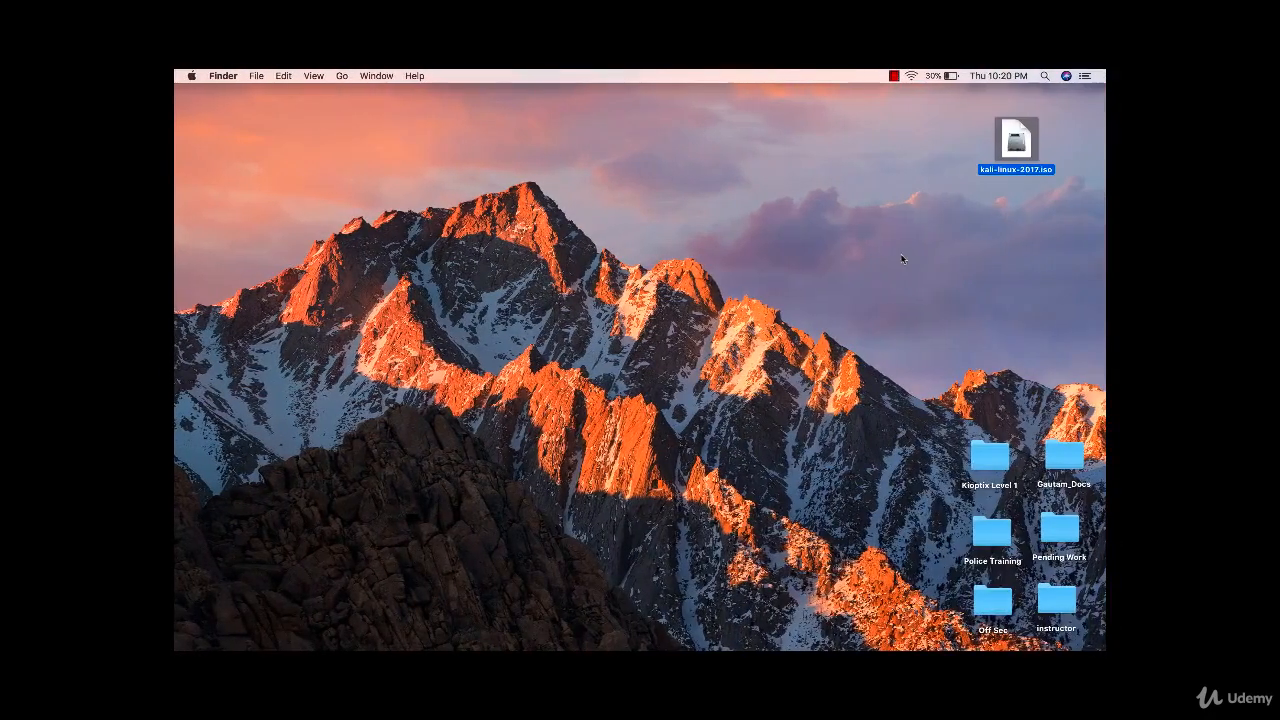
# - Select the kali-linux-2017.iso icon on the desktop, then switch back to Firefox
pyautogui.moveTo(954, 137); pyautogui.dragTo(1049, 190)
pyautogui.hotkey('ctrl', 'Left')
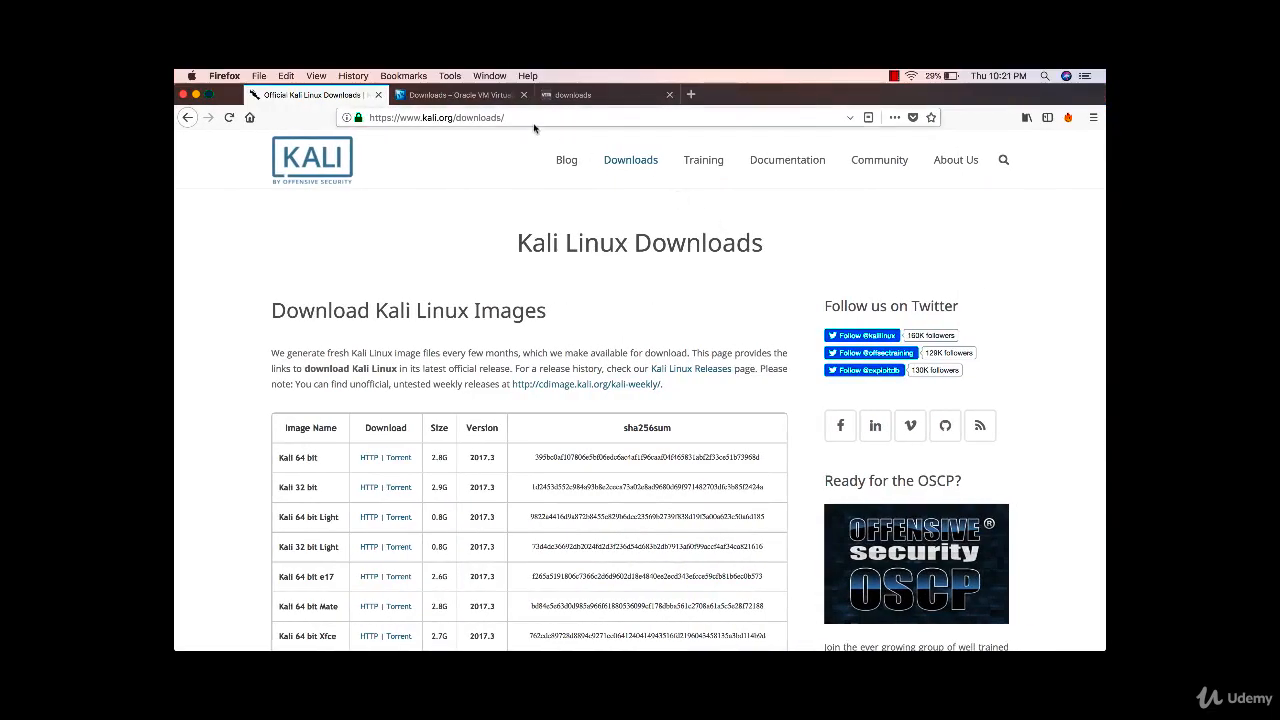
# - View the Oracle VM VirtualBox downloads tab, then move to the VMware downloads page
pyautogui.click(458, 94)
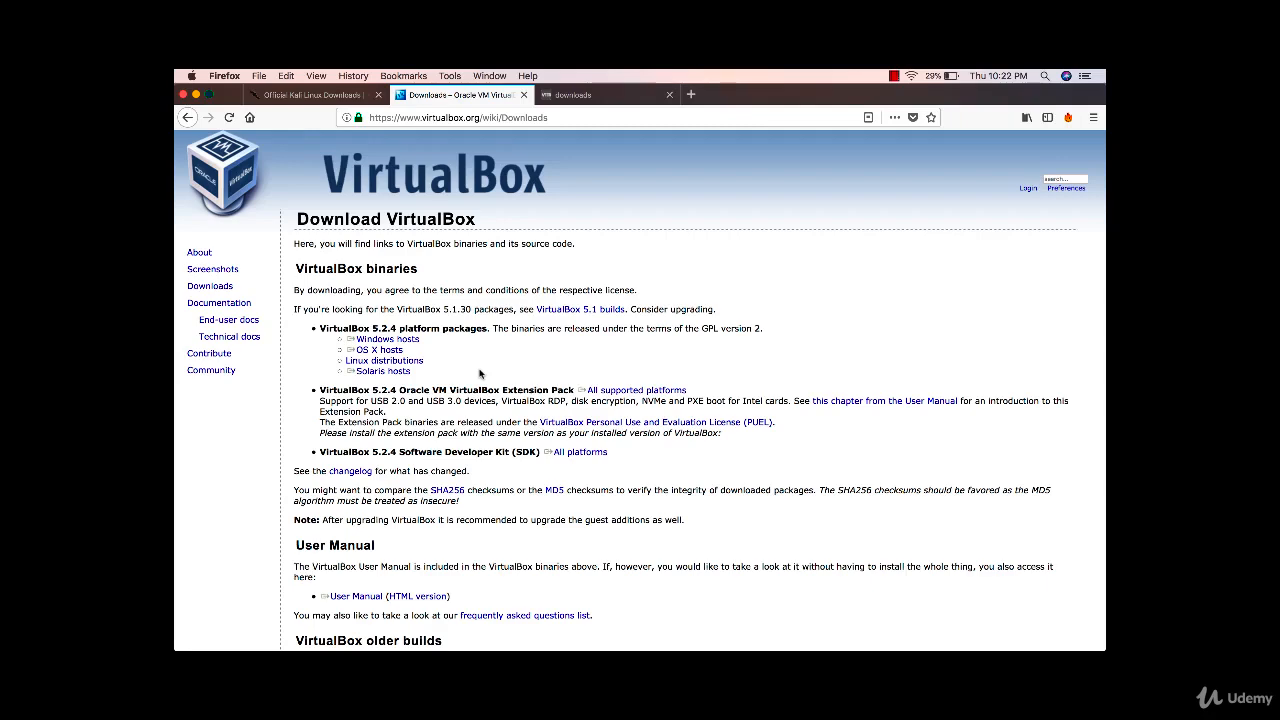
pyautogui.click(603, 95)
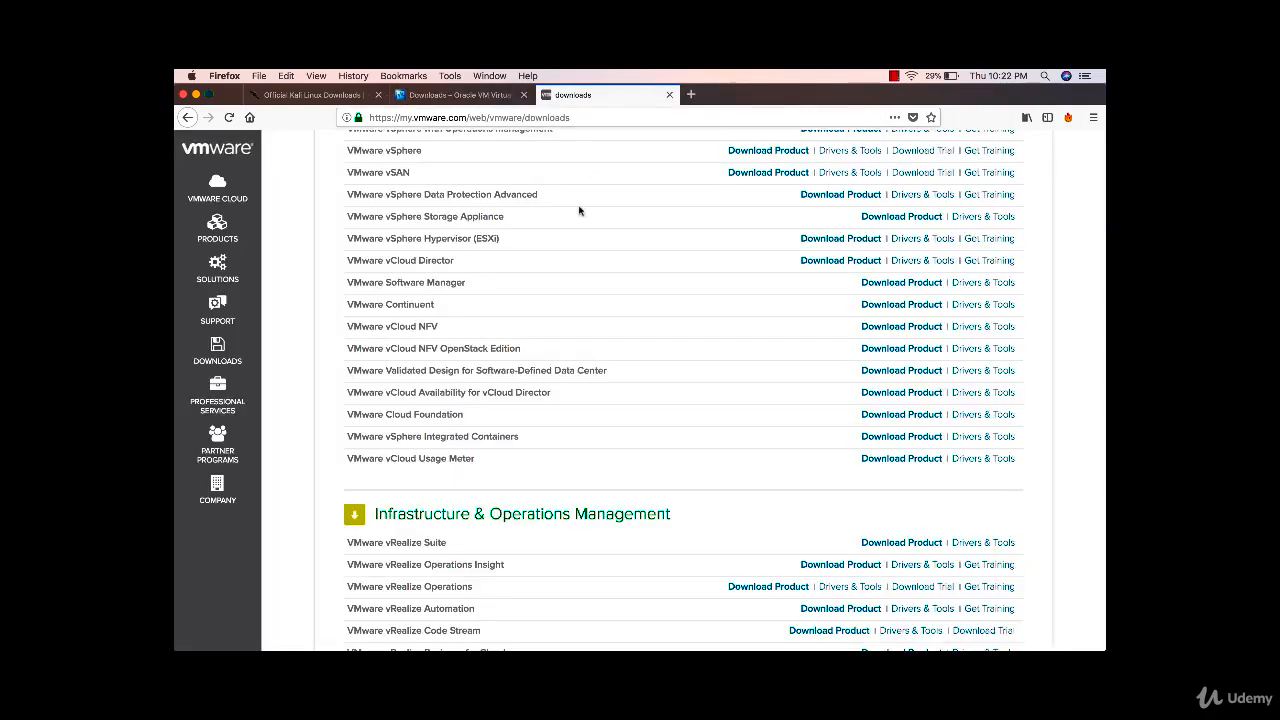
# - Show VMware's product downloads list, then hide Firefox and bring up Launchpad
pyautogui.click(223, 350)
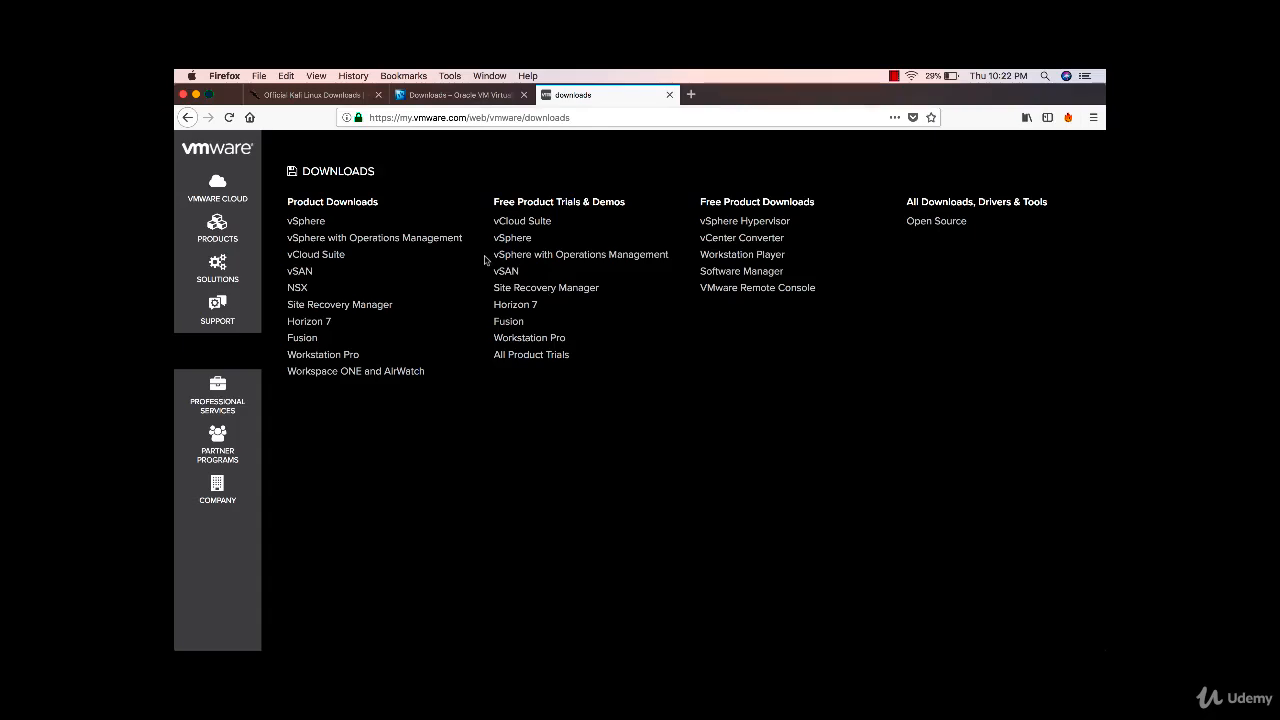
pyautogui.press('super+h')
pyautogui.press('F4')
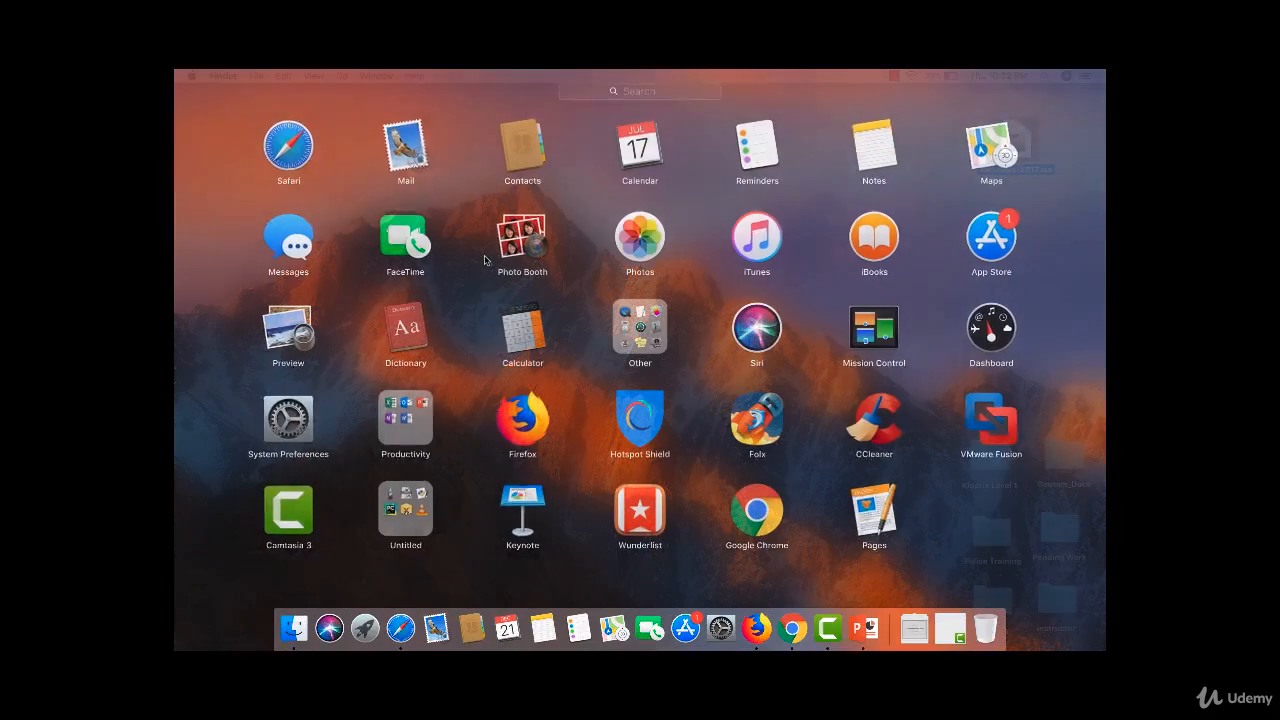
# - Launch VMware Fusion and delete the old Kali virtual machine, moving its files to the Trash
pyautogui.click(987, 420)
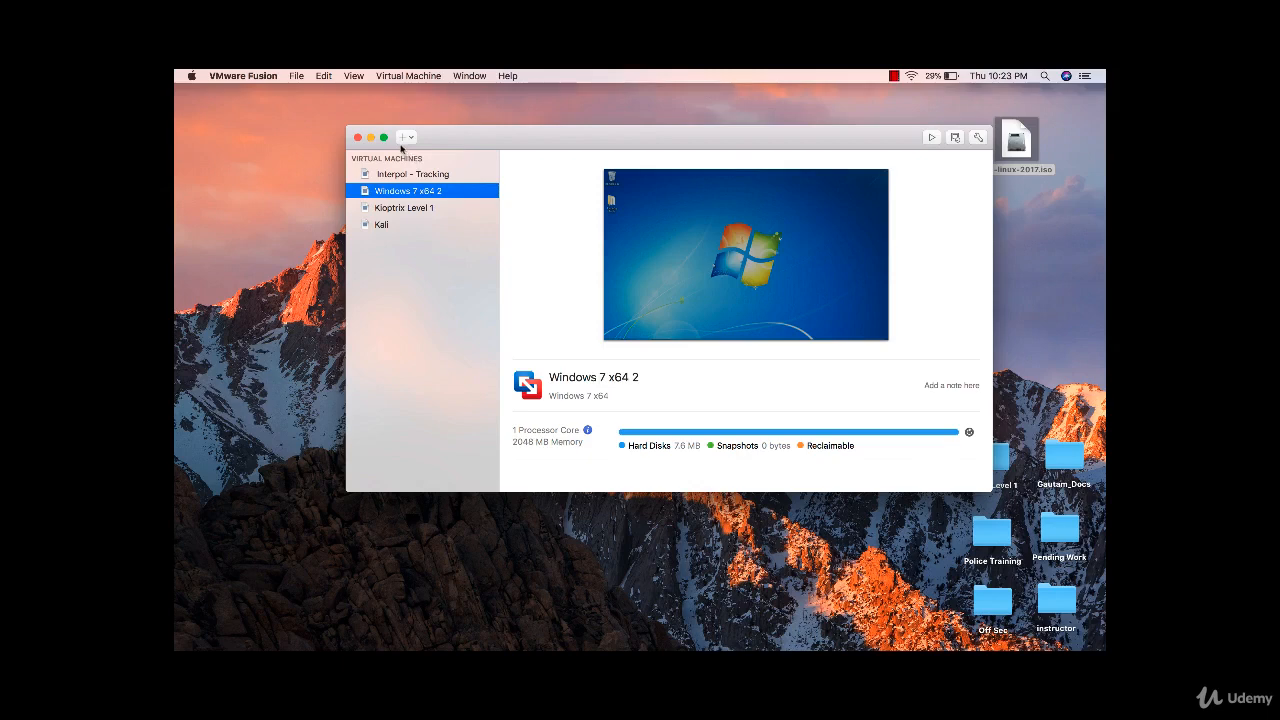
pyautogui.click(383, 225)
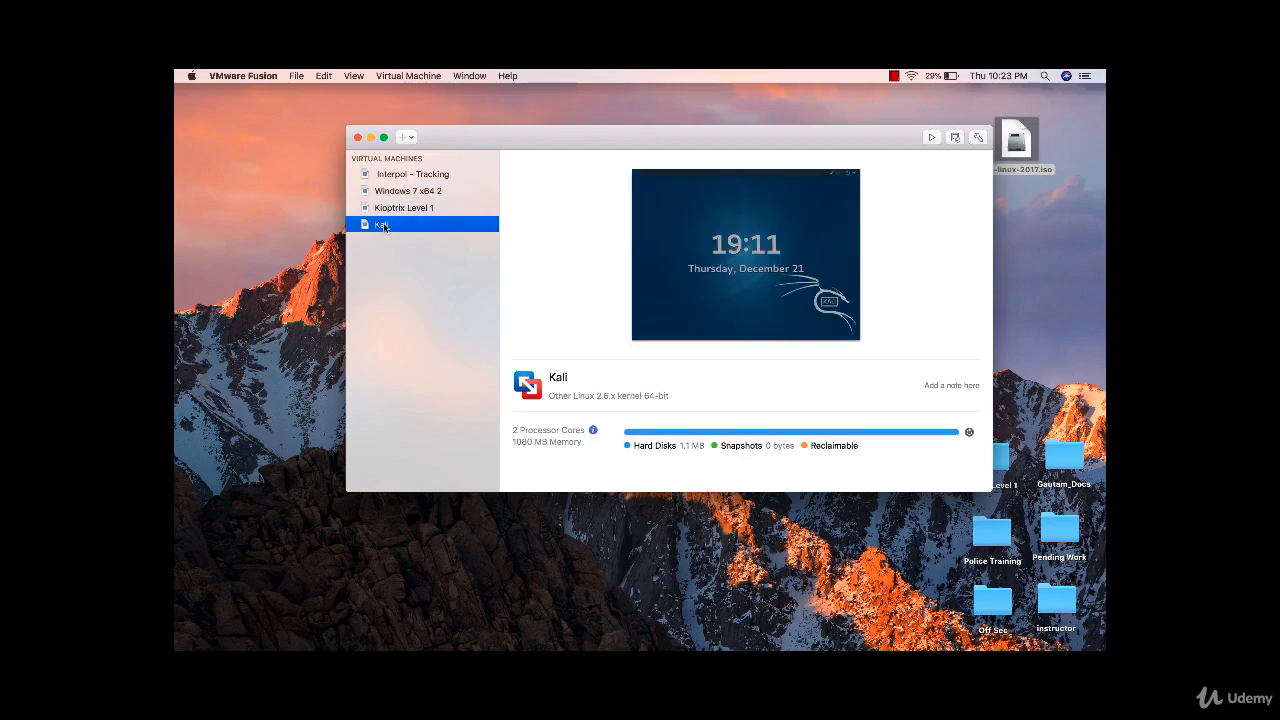
pyautogui.rightClick(384, 227)
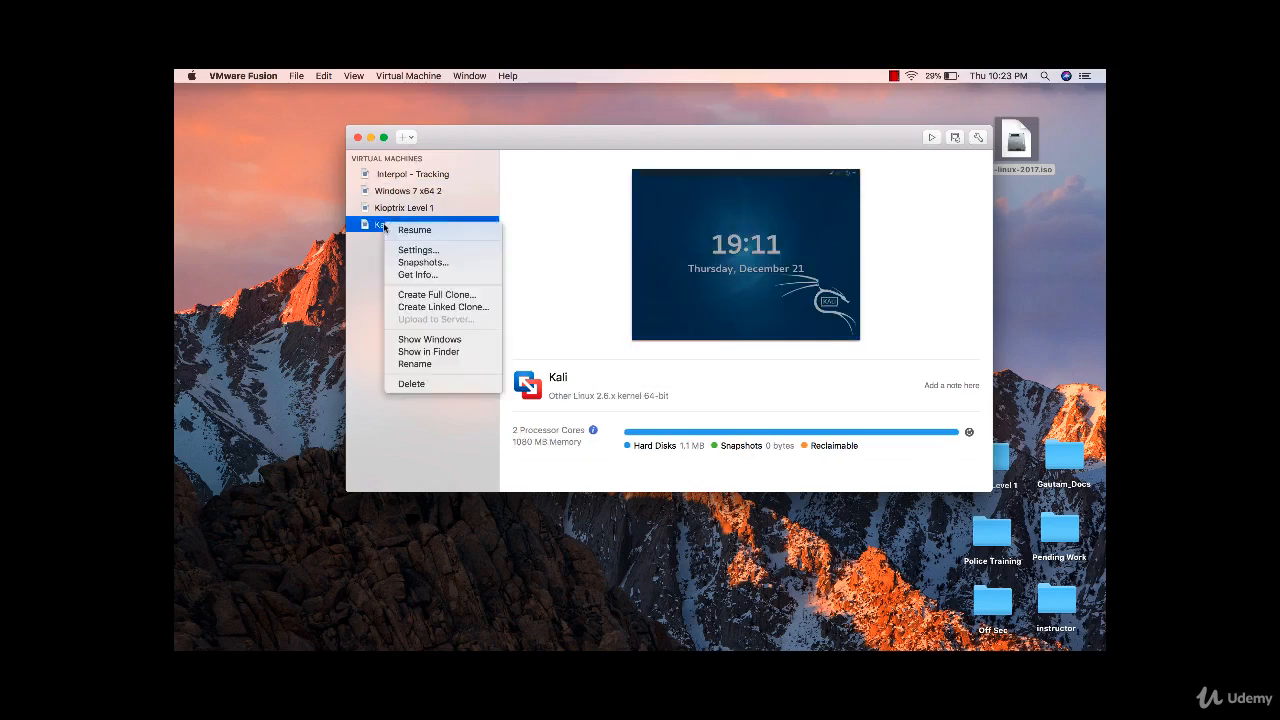
pyautogui.click(430, 386)
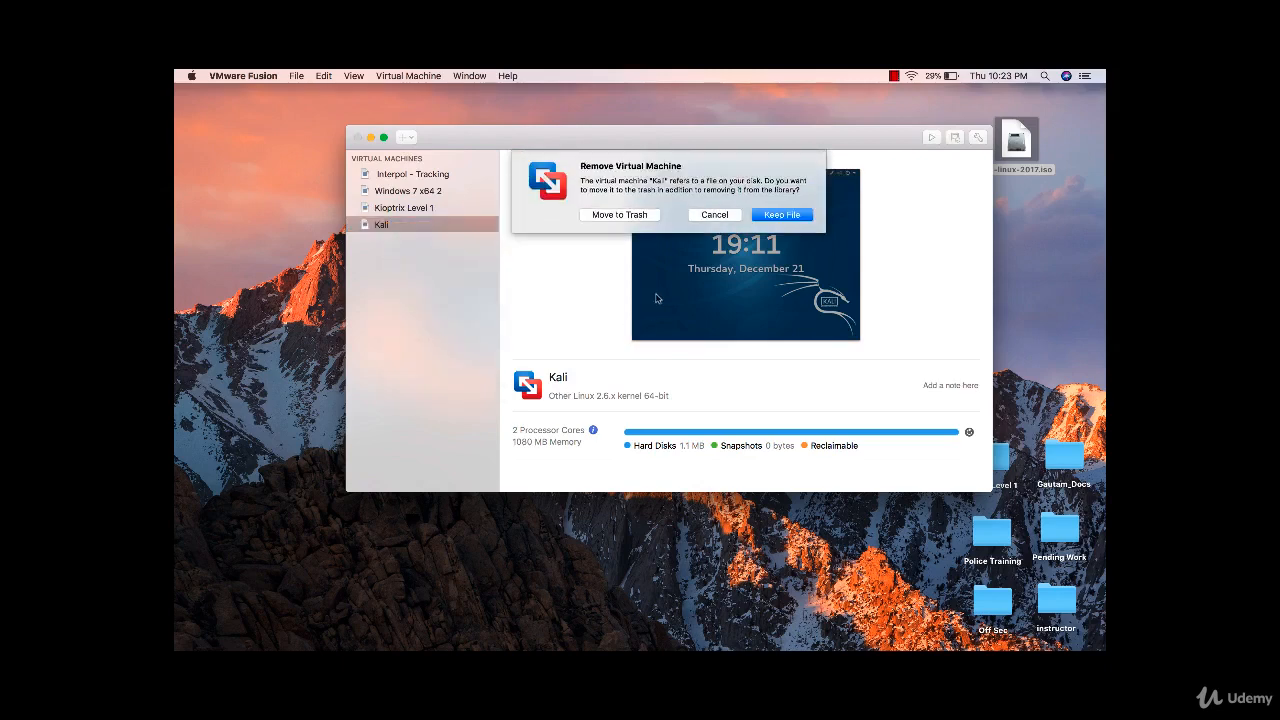
pyautogui.click(628, 215)
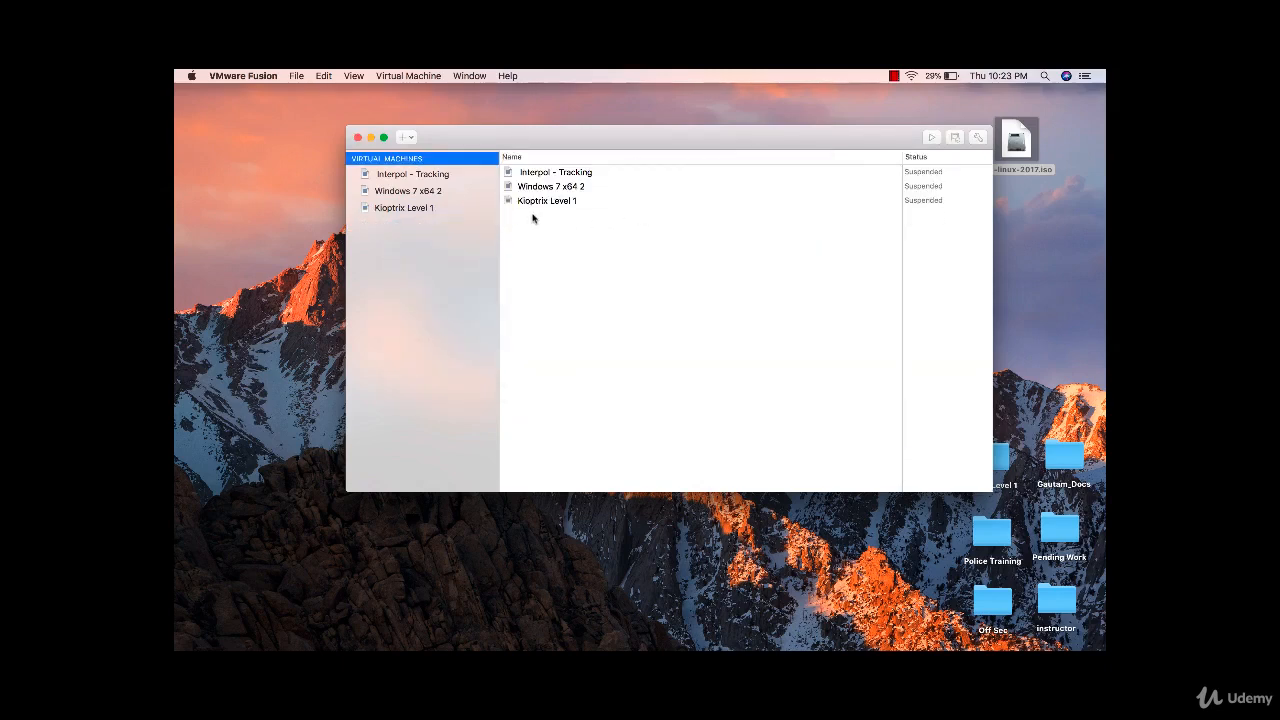
# - Start a new virtual machine with File > New…
pyautogui.click(432, 192)
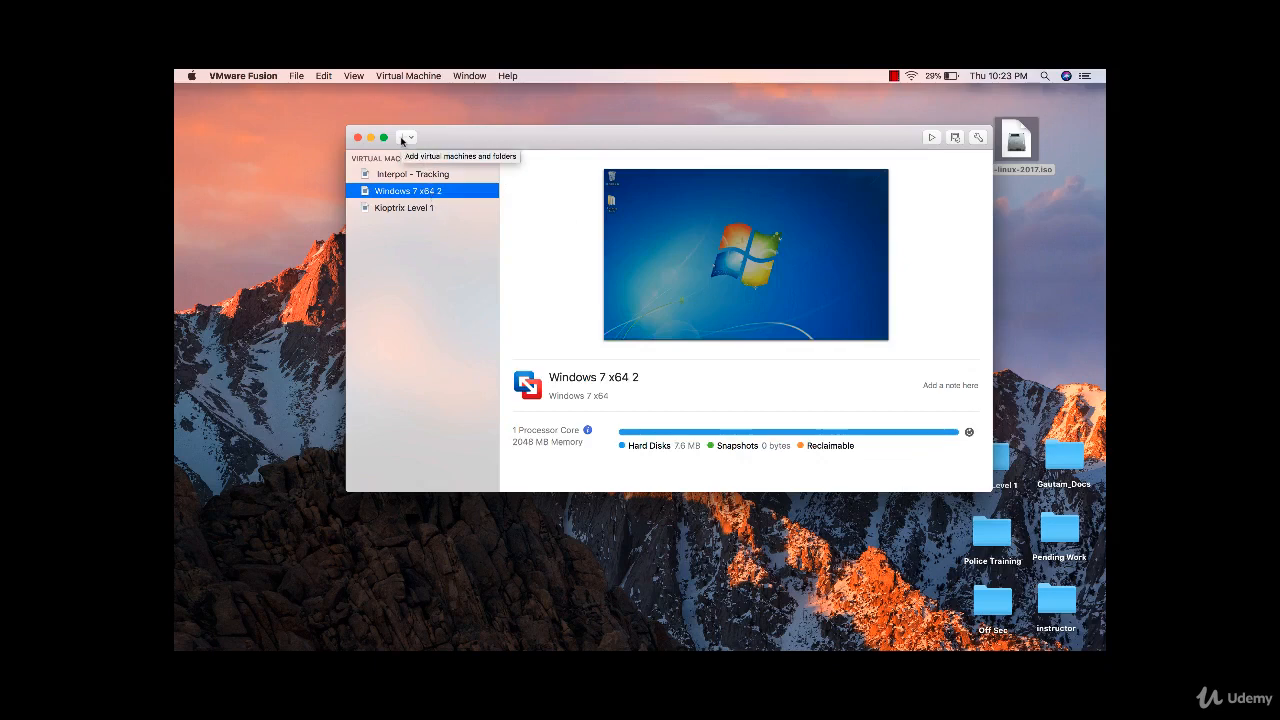
pyautogui.click(297, 76)
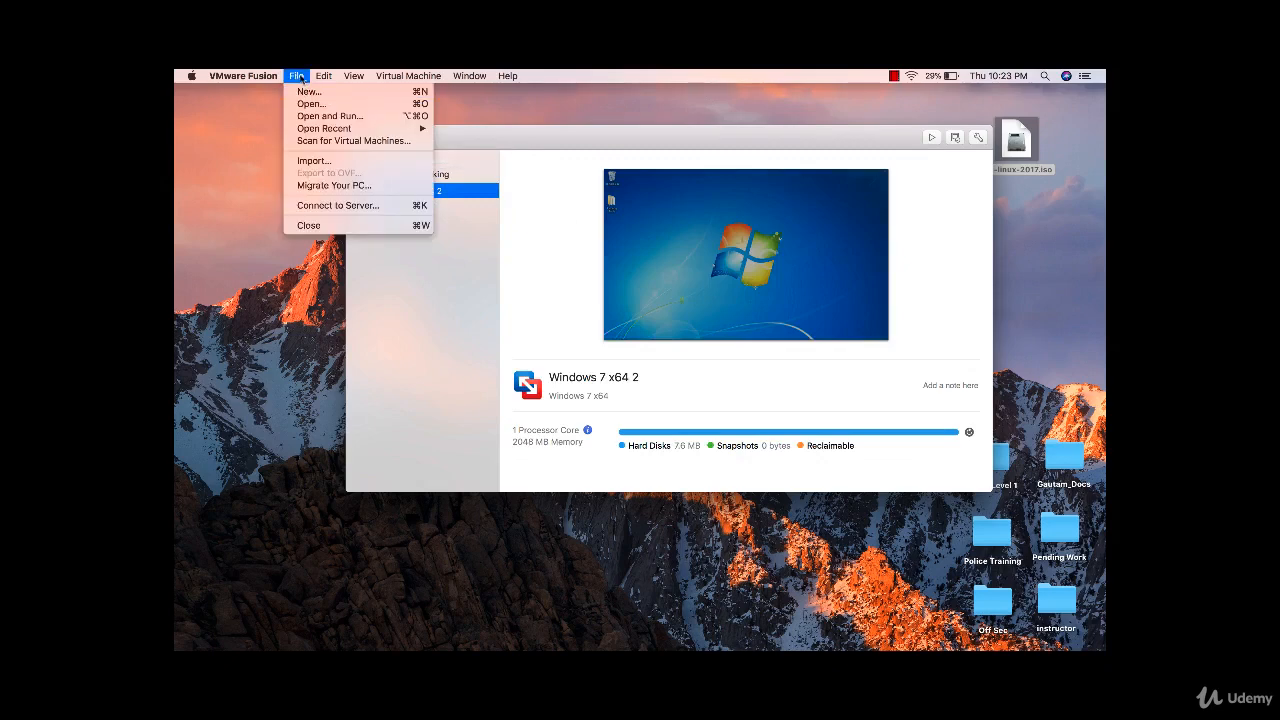
pyautogui.click(309, 92)
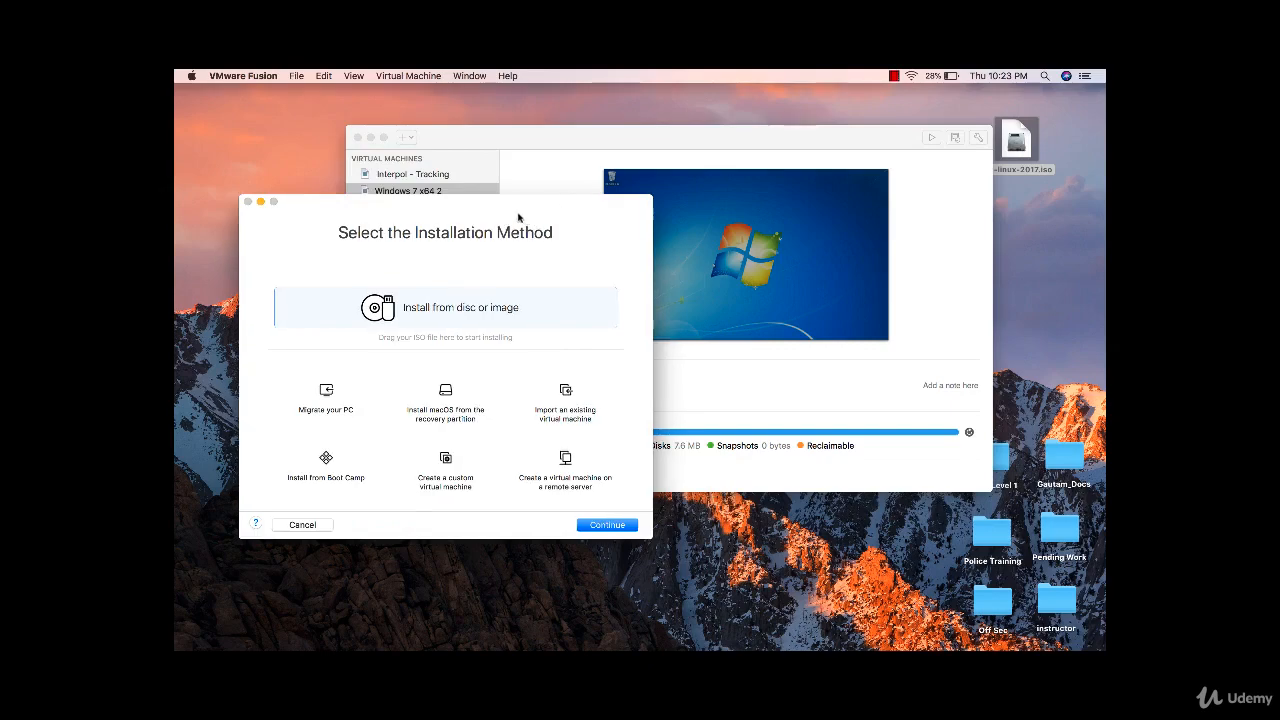
# - Create a custom Other Linux 2.6.x kernel 64-bit machine with a new virtual disk, choosing Customize Settings
pyautogui.click(370, 140)
pyautogui.moveTo(408, 254); pyautogui.dragTo(548, 192)
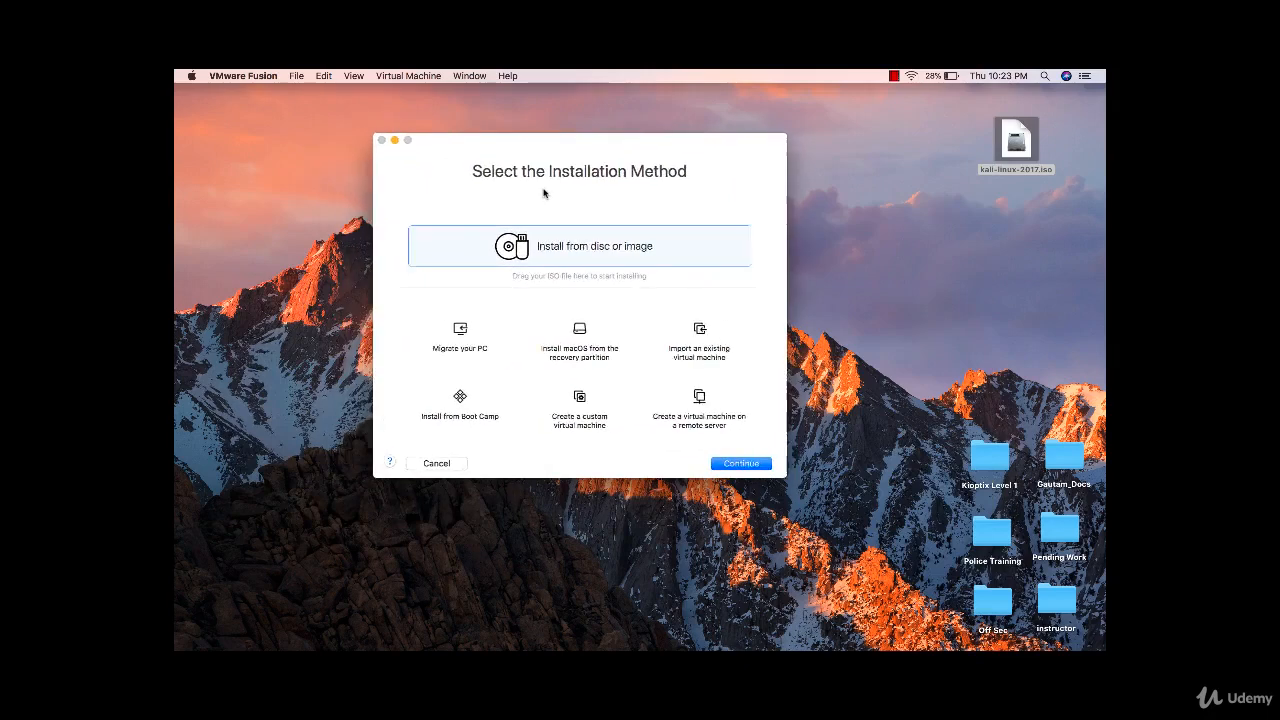
pyautogui.click(592, 409)
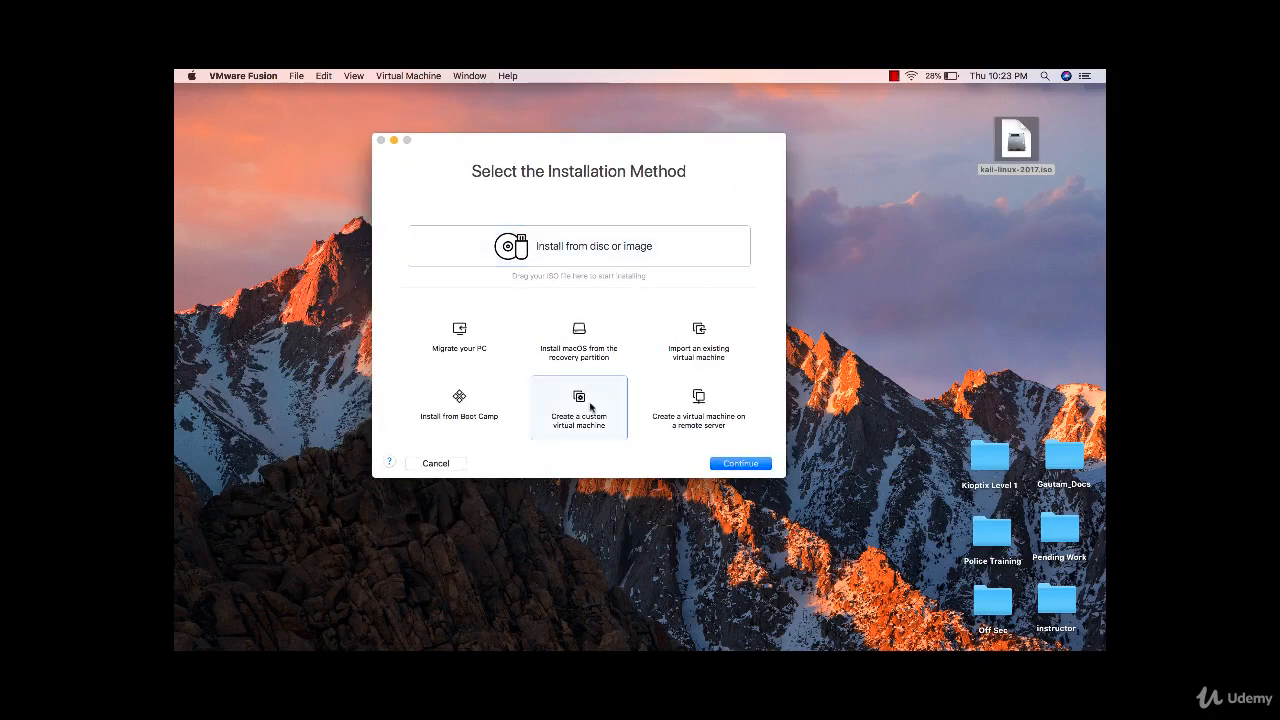
pyautogui.click(731, 468)
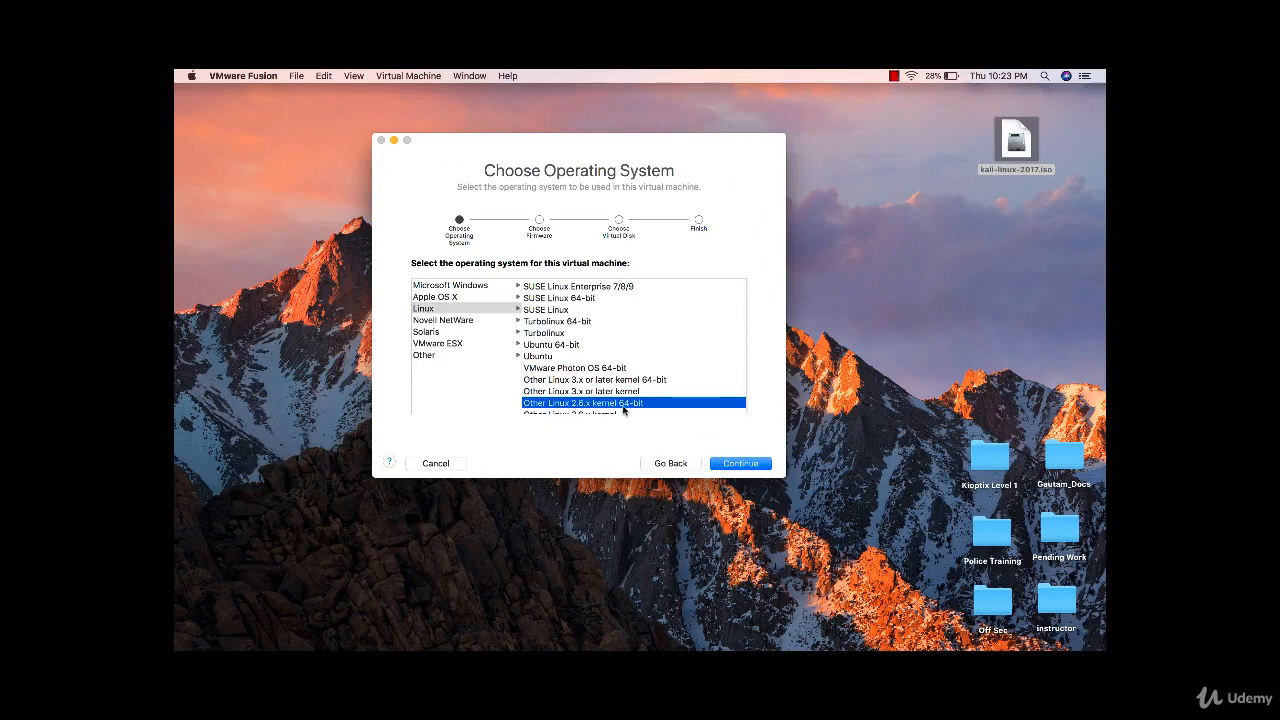
pyautogui.click(752, 464)
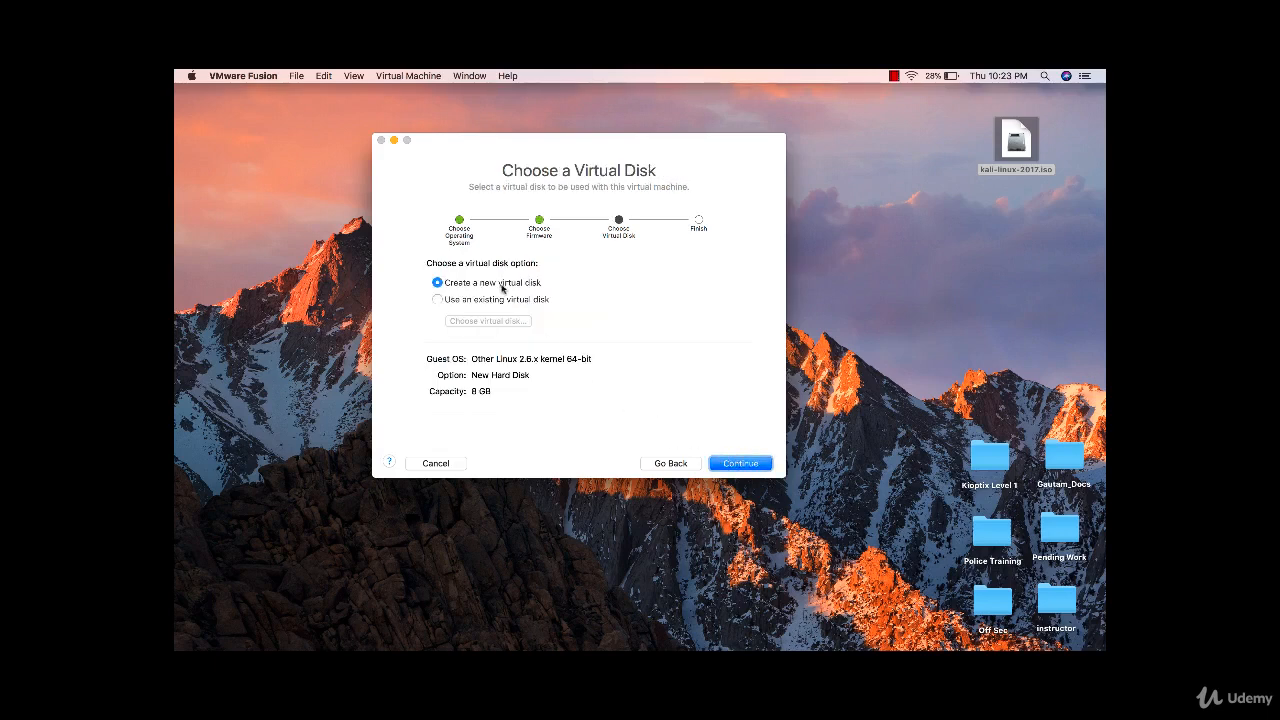
pyautogui.click(740, 464)
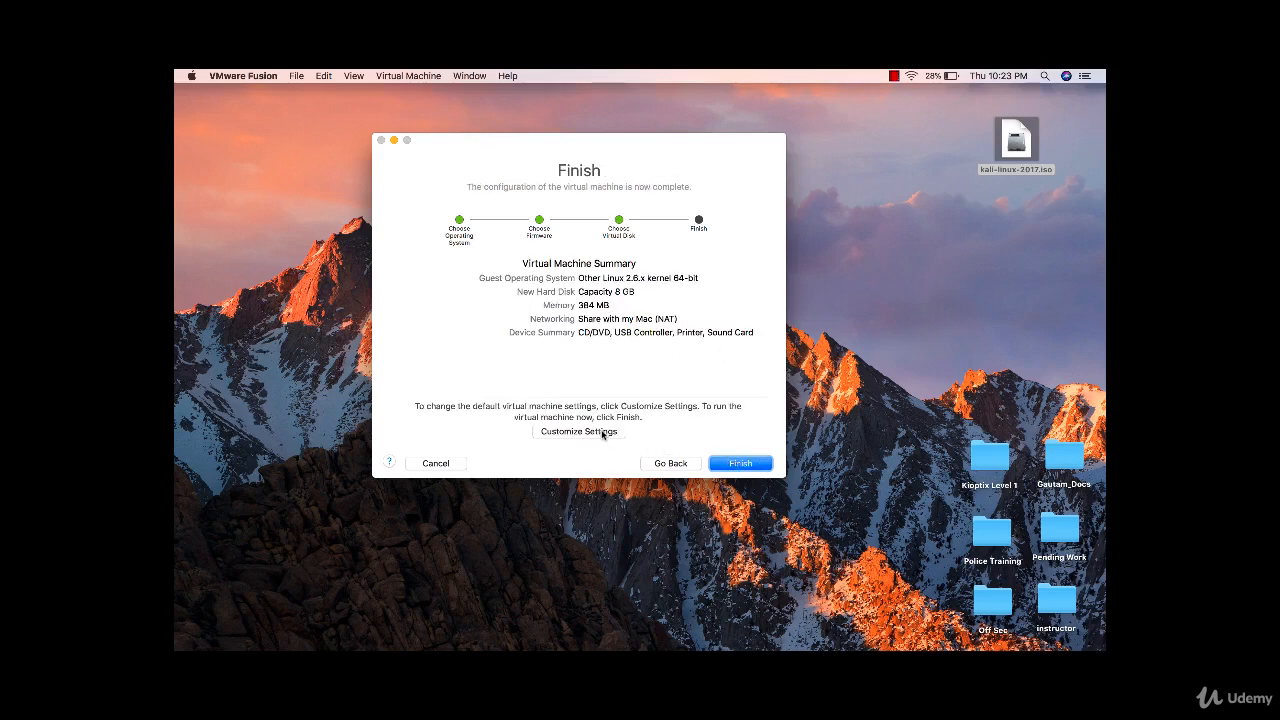
pyautogui.click(603, 432)
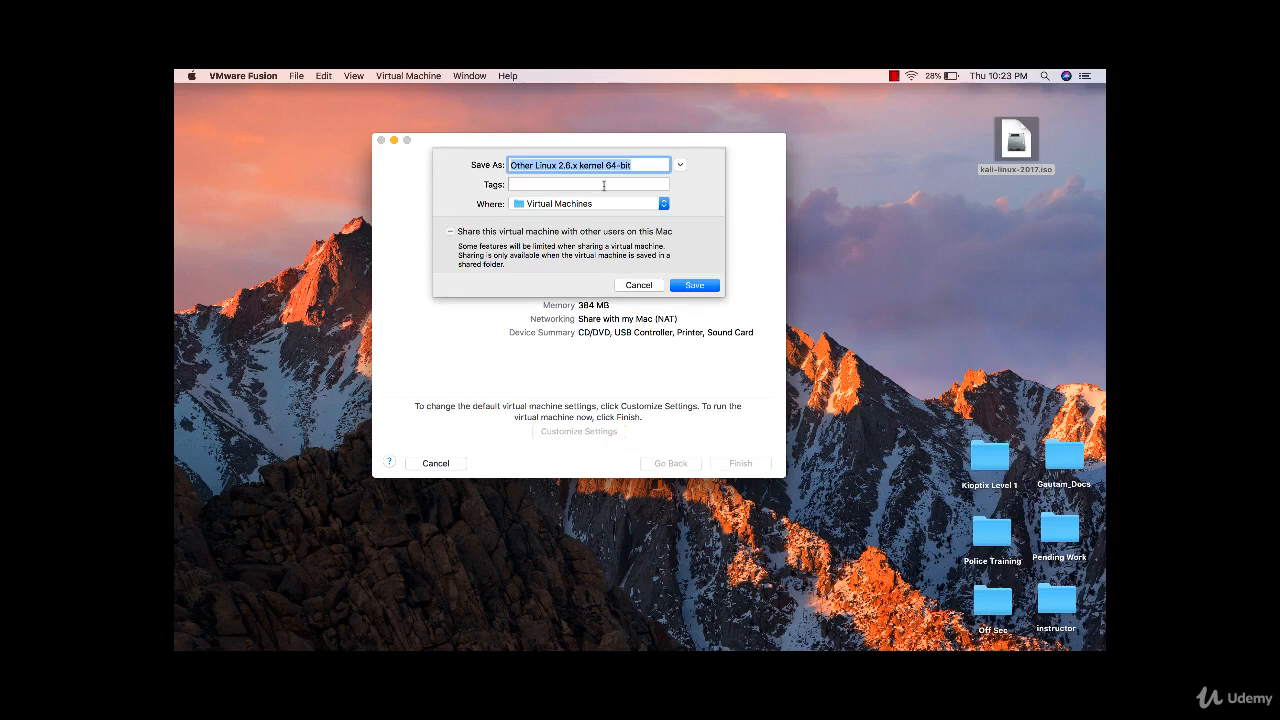
# - Name the new machine 'Kali Linux Lab' and save it in Virtual Machines
pyautogui.press('BackSpace')
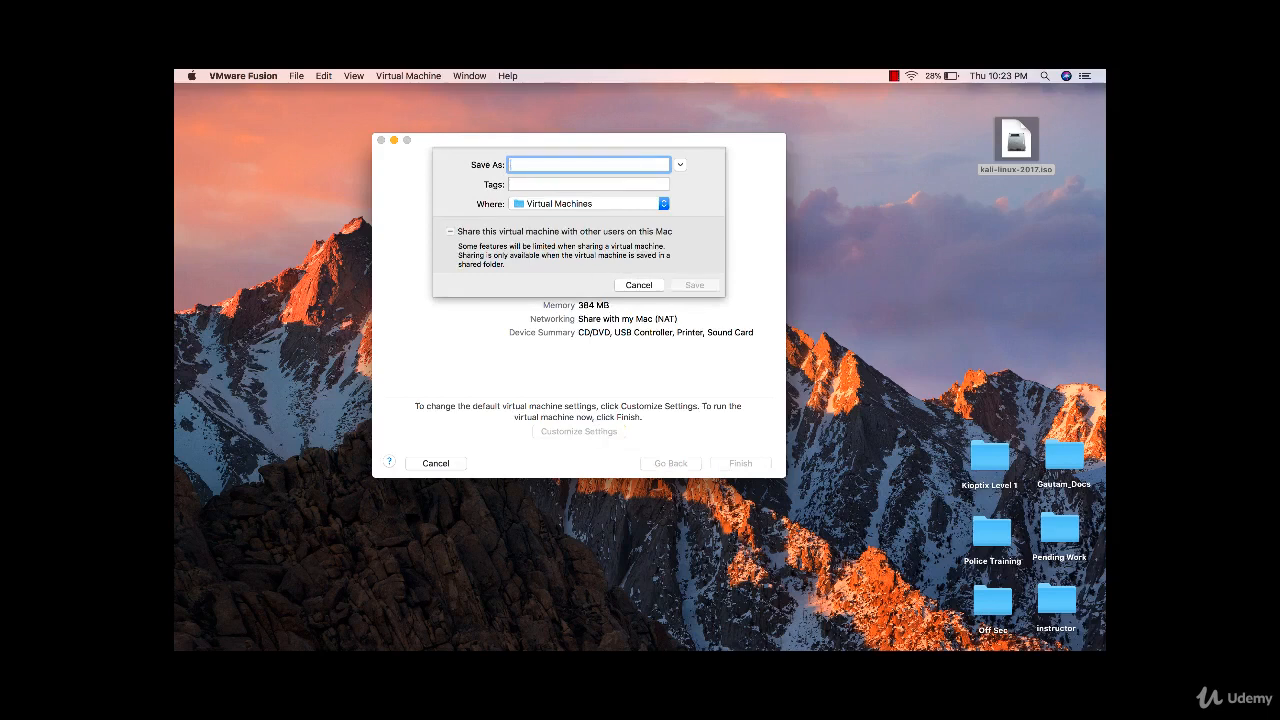
pyautogui.write('Kali Linux')
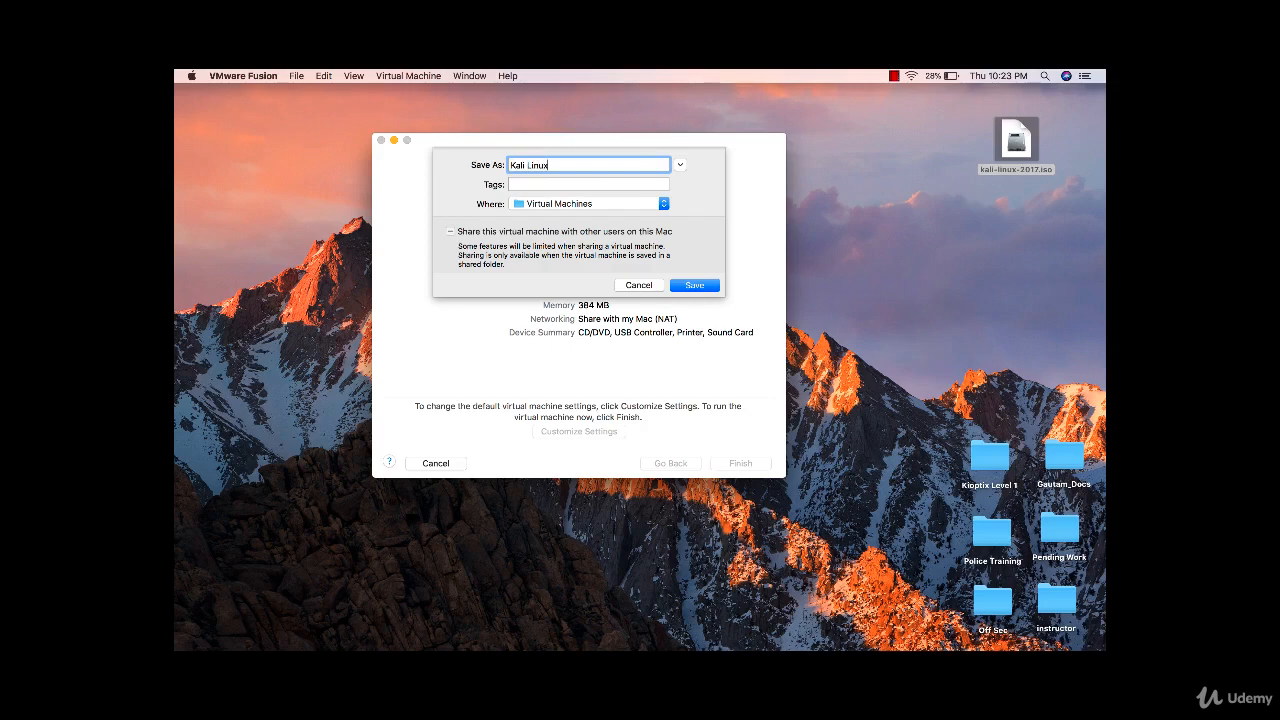
pyautogui.write(' Lab')
pyautogui.click(693, 286)
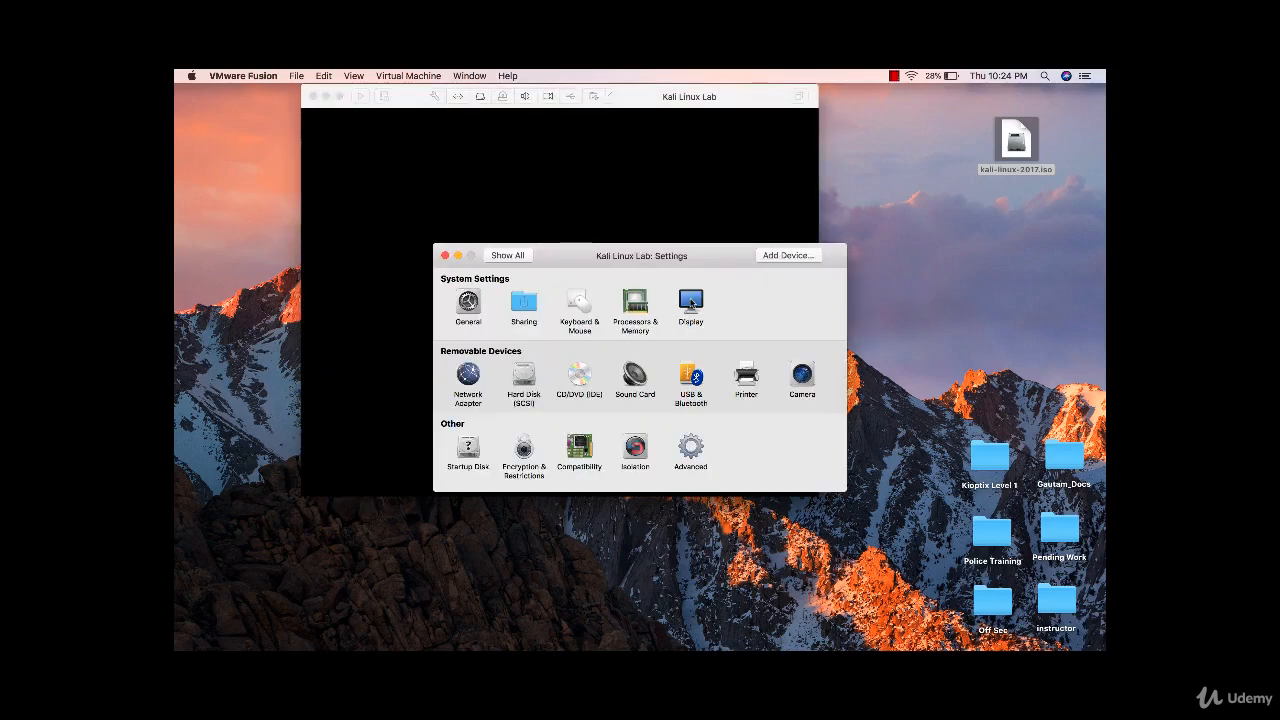
# - Move the Settings window aside and show the CD/DVD (IDE) settings pane
pyautogui.moveTo(676, 258); pyautogui.dragTo(924, 347)
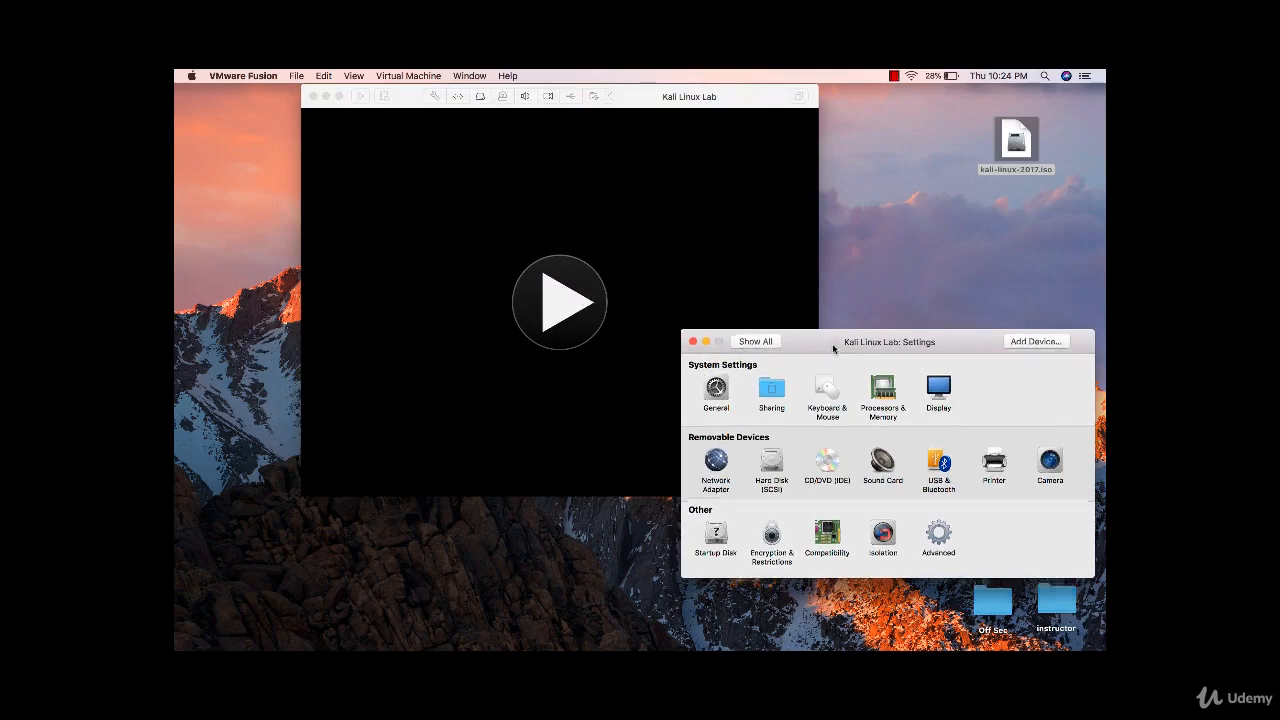
pyautogui.moveTo(832, 343); pyautogui.dragTo(807, 221)
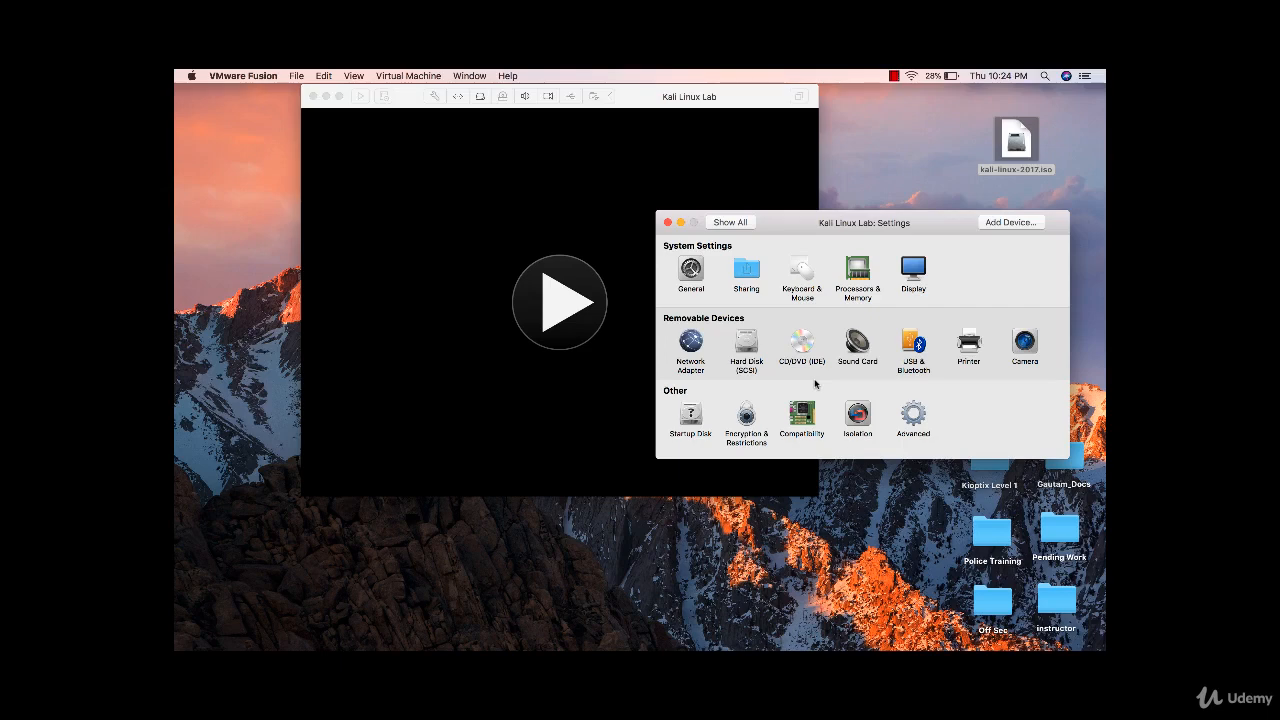
pyautogui.click(802, 345)
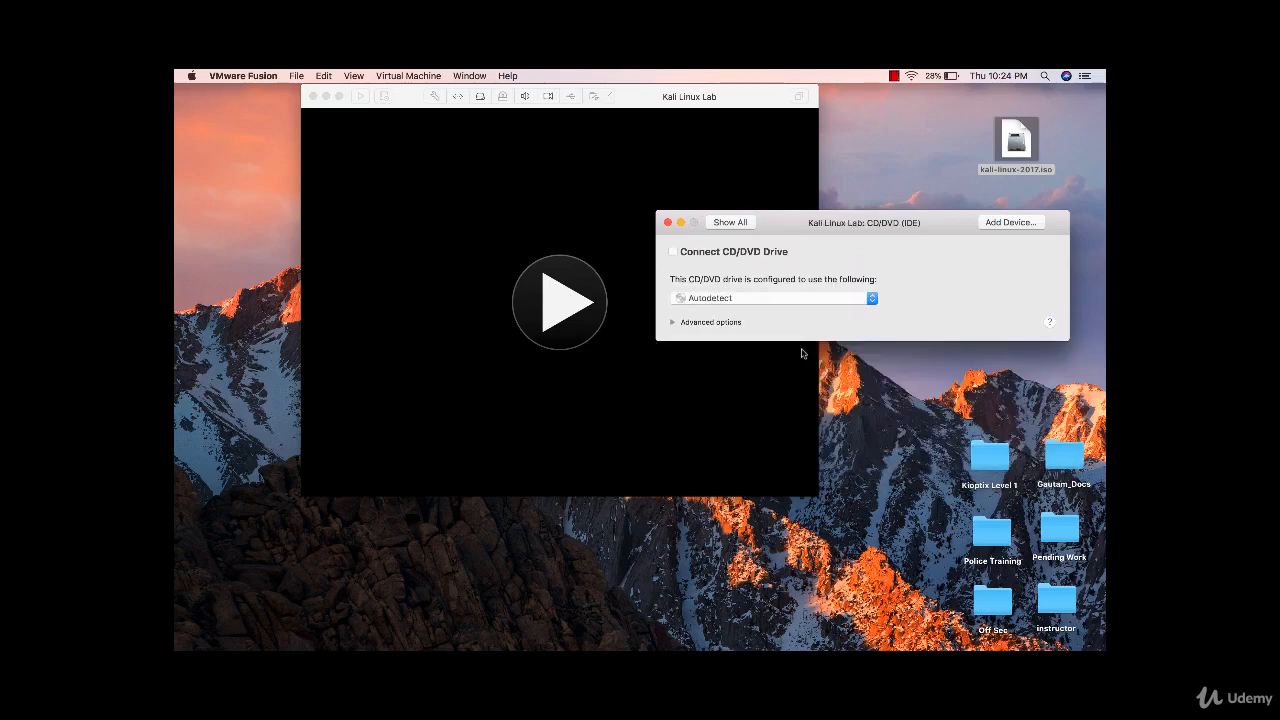
# - Connect the CD/DVD drive with the kali-linux-2017.iso disc image loaded, returning to the settings overview
pyautogui.click(704, 256)
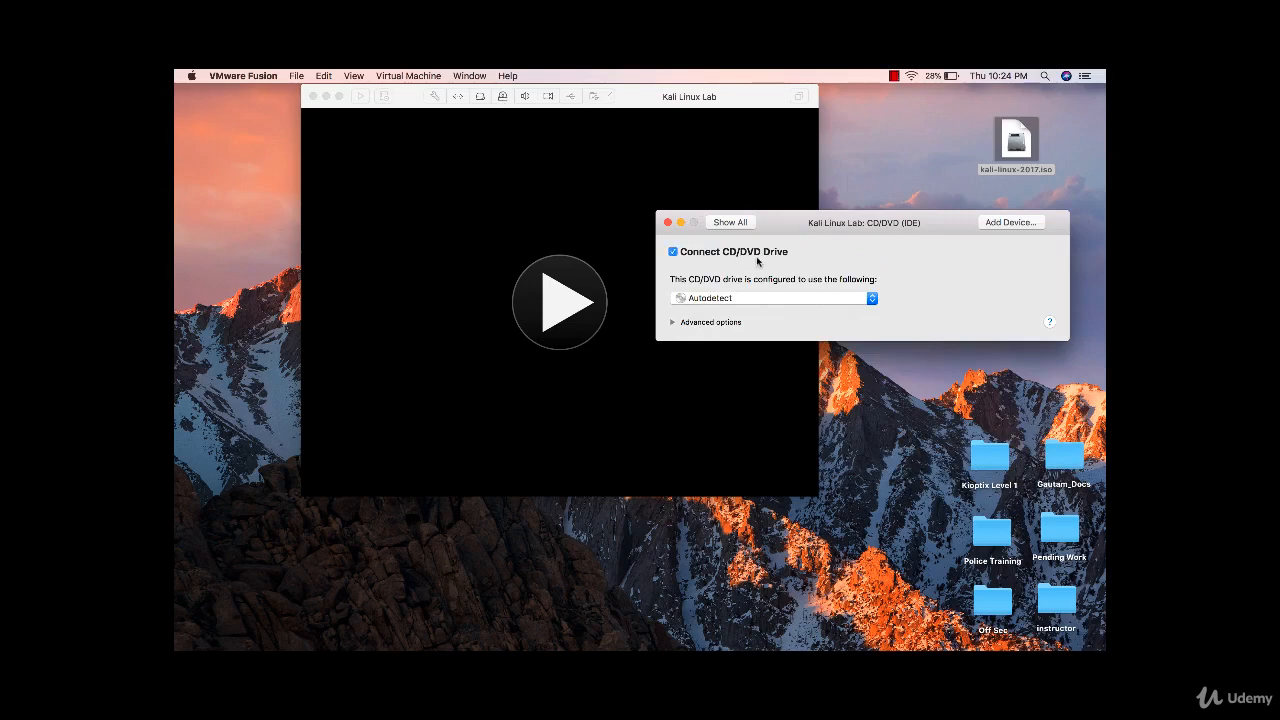
pyautogui.click(795, 299)
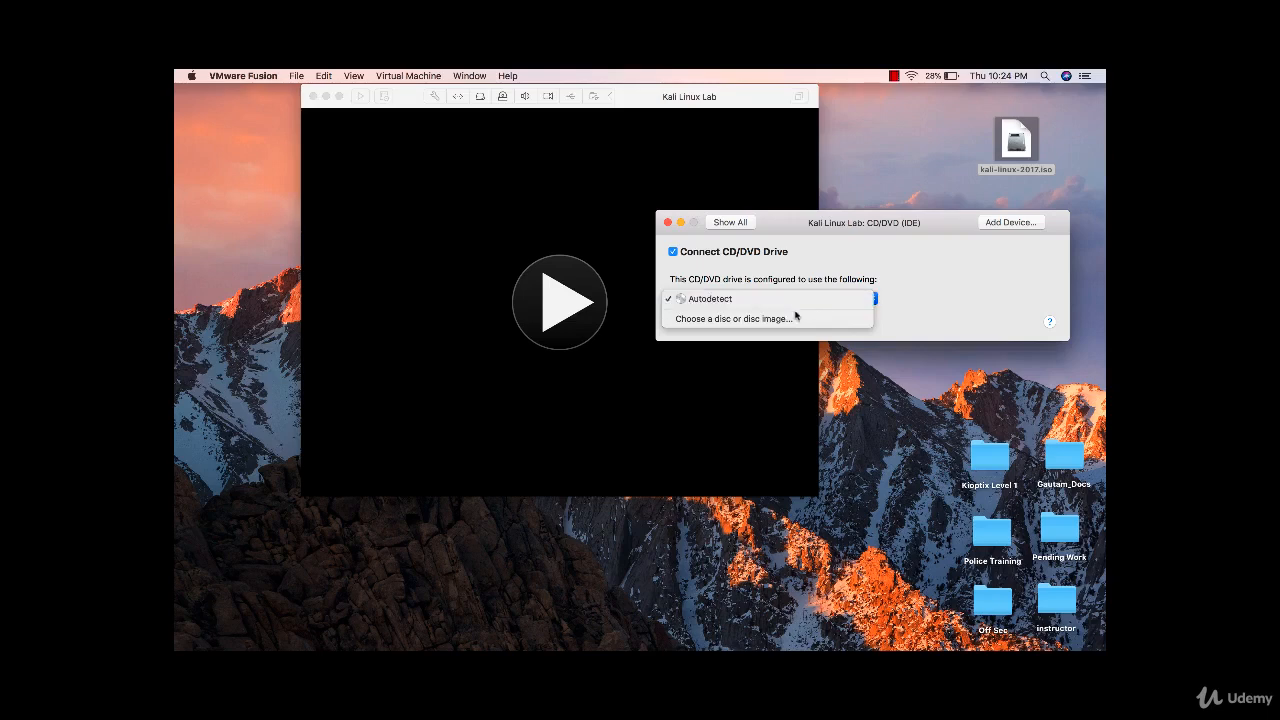
pyautogui.click(797, 320)
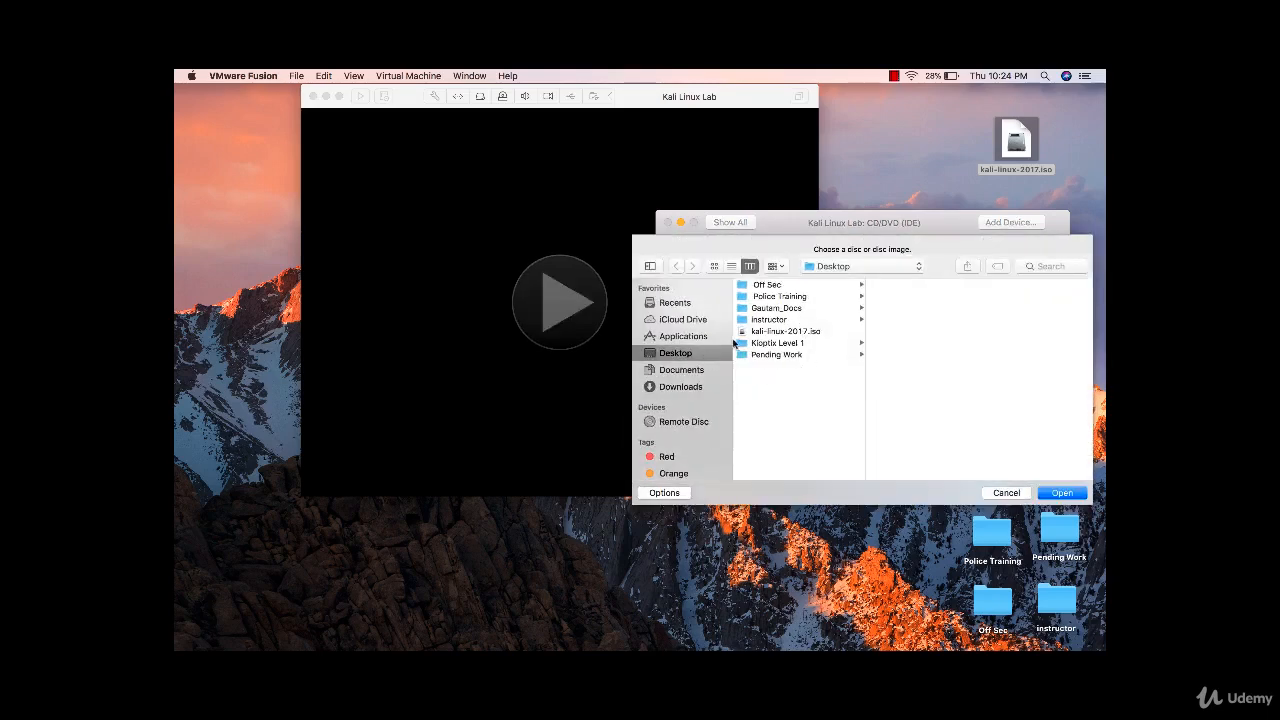
pyautogui.click(767, 332)
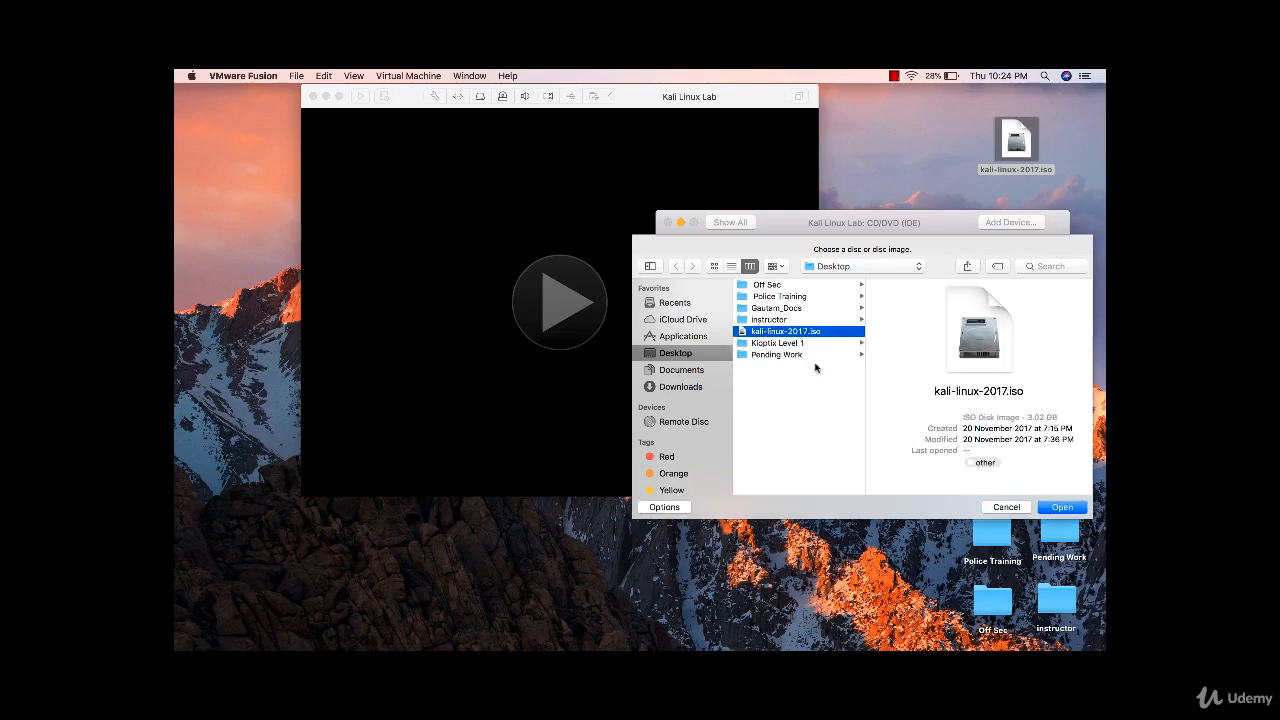
pyautogui.click(1059, 507)
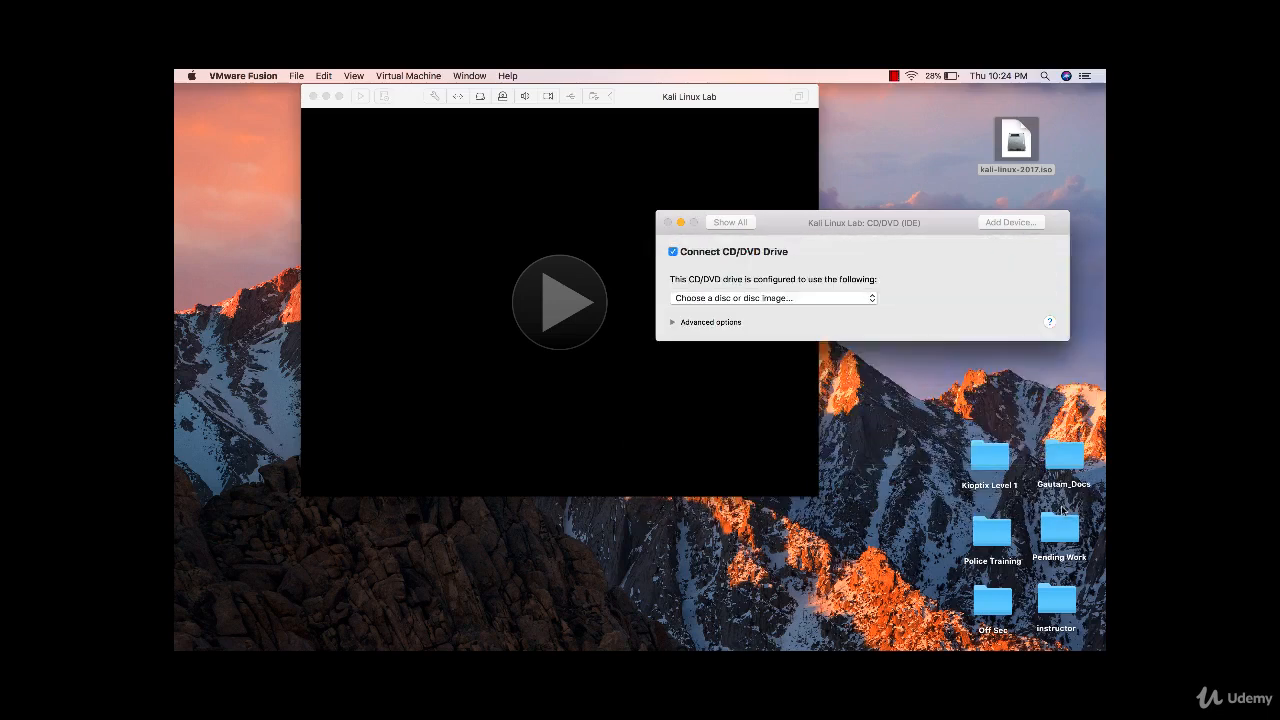
pyautogui.click(738, 224)
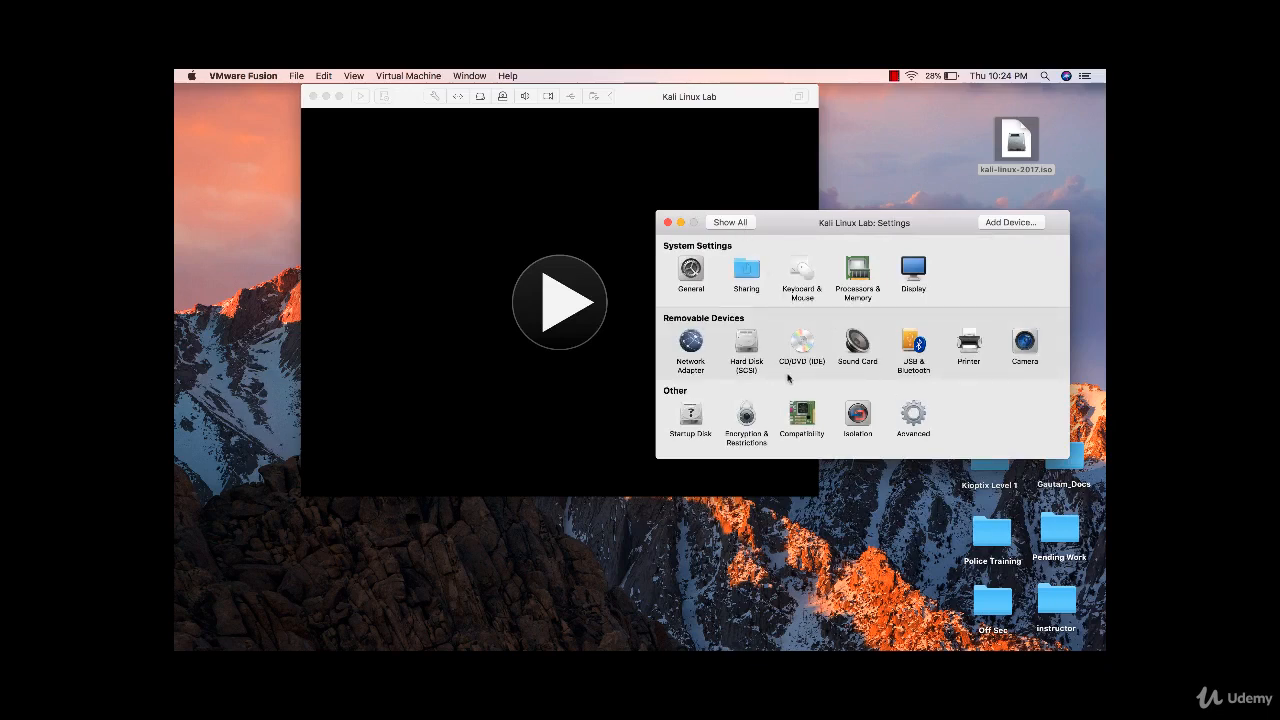
# - Assign Kali Linux Lab 1120 MB of memory and 2 processor cores
pyautogui.click(852, 270)
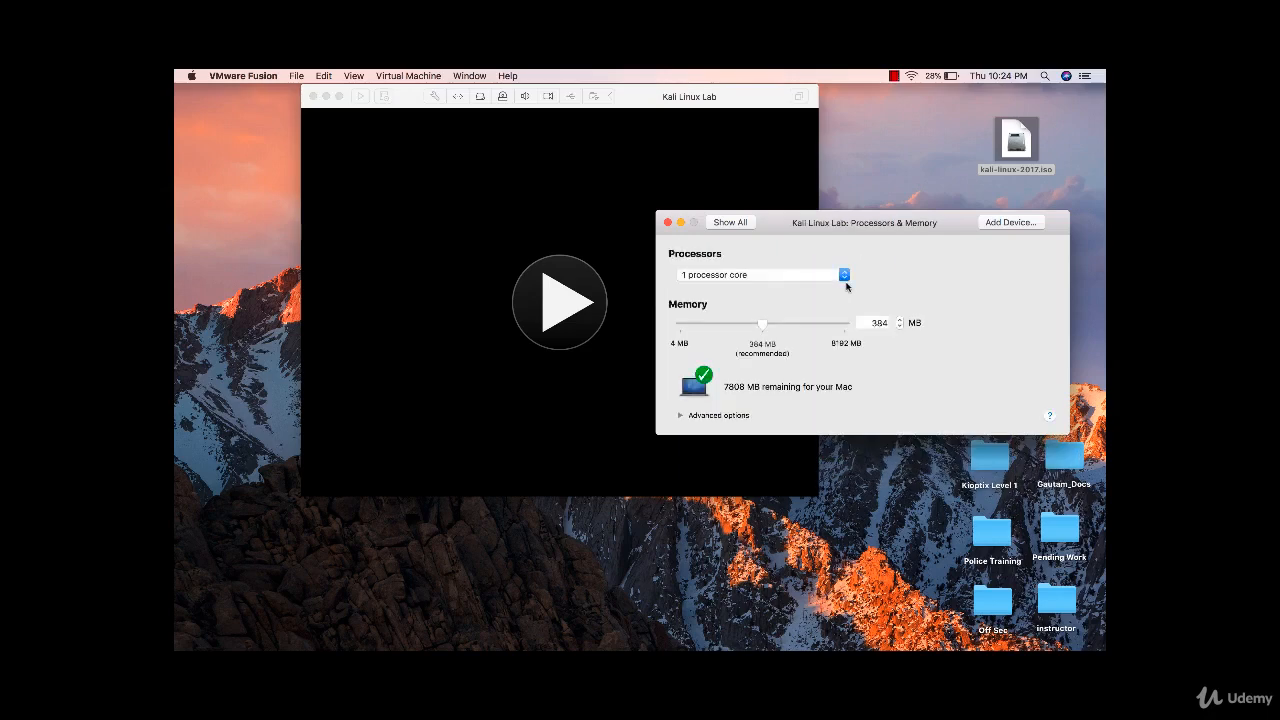
pyautogui.moveTo(762, 327); pyautogui.dragTo(807, 329)
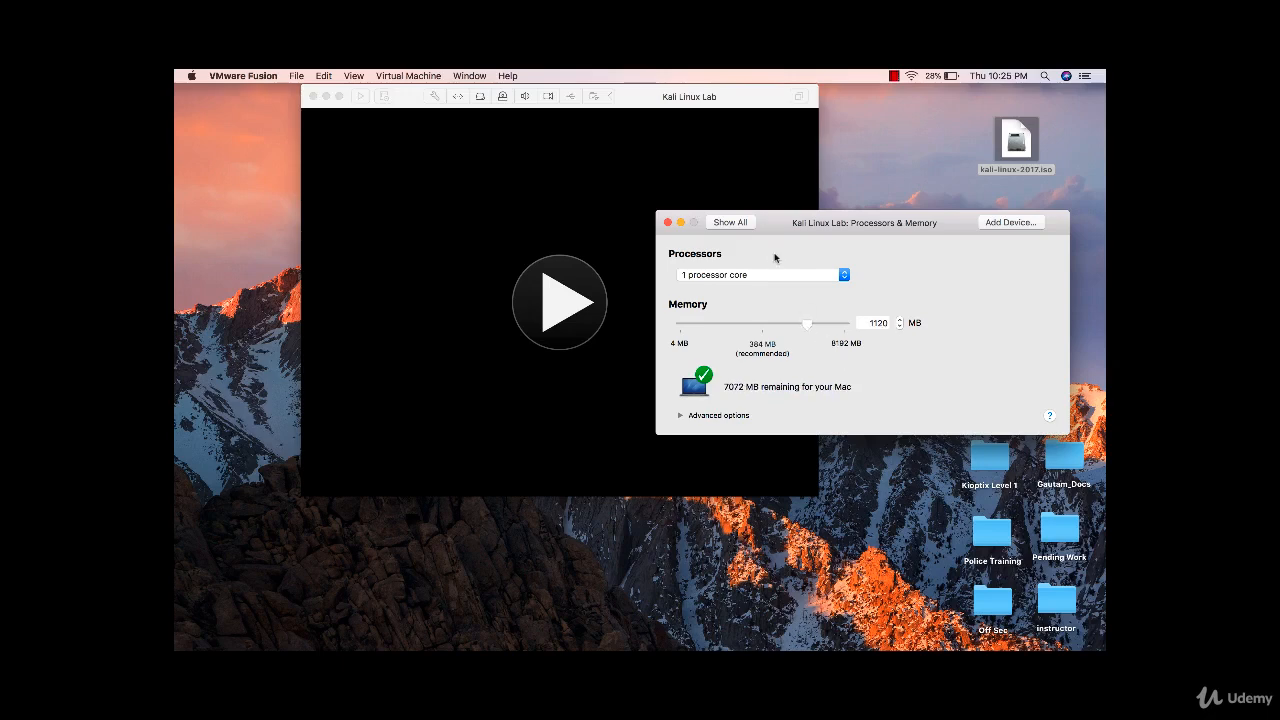
pyautogui.click(739, 281)
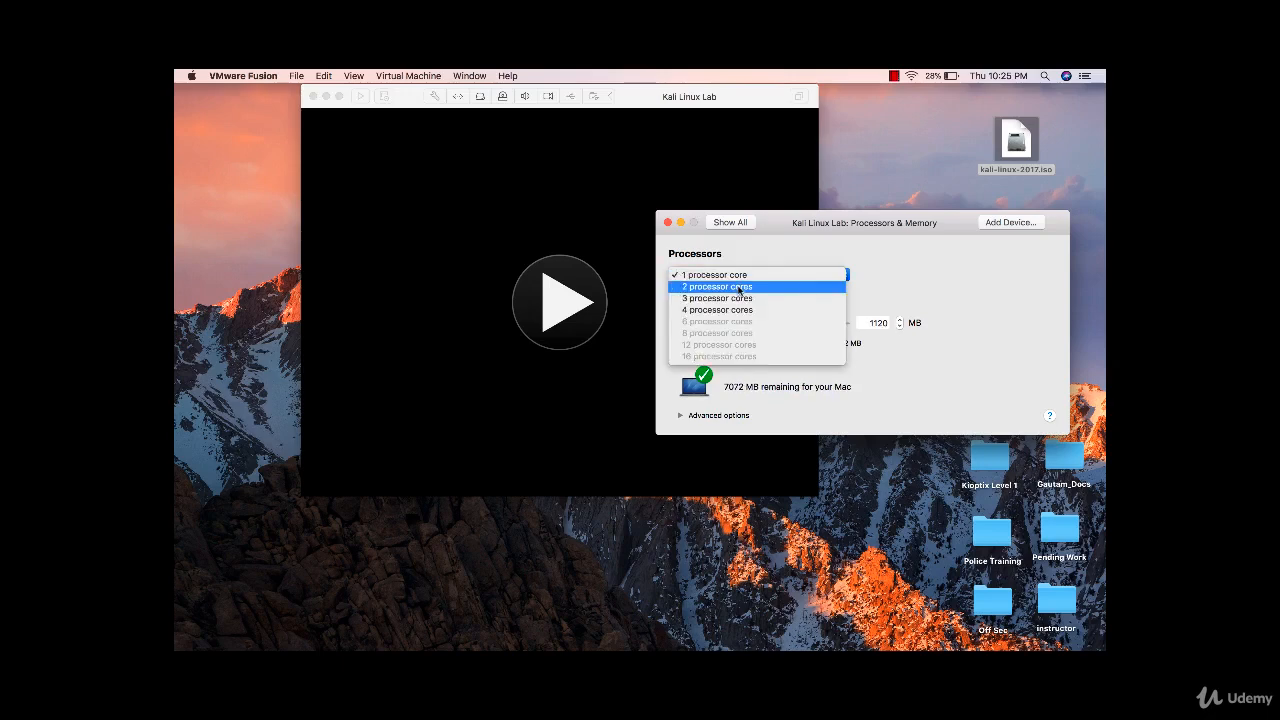
pyautogui.click(739, 290)
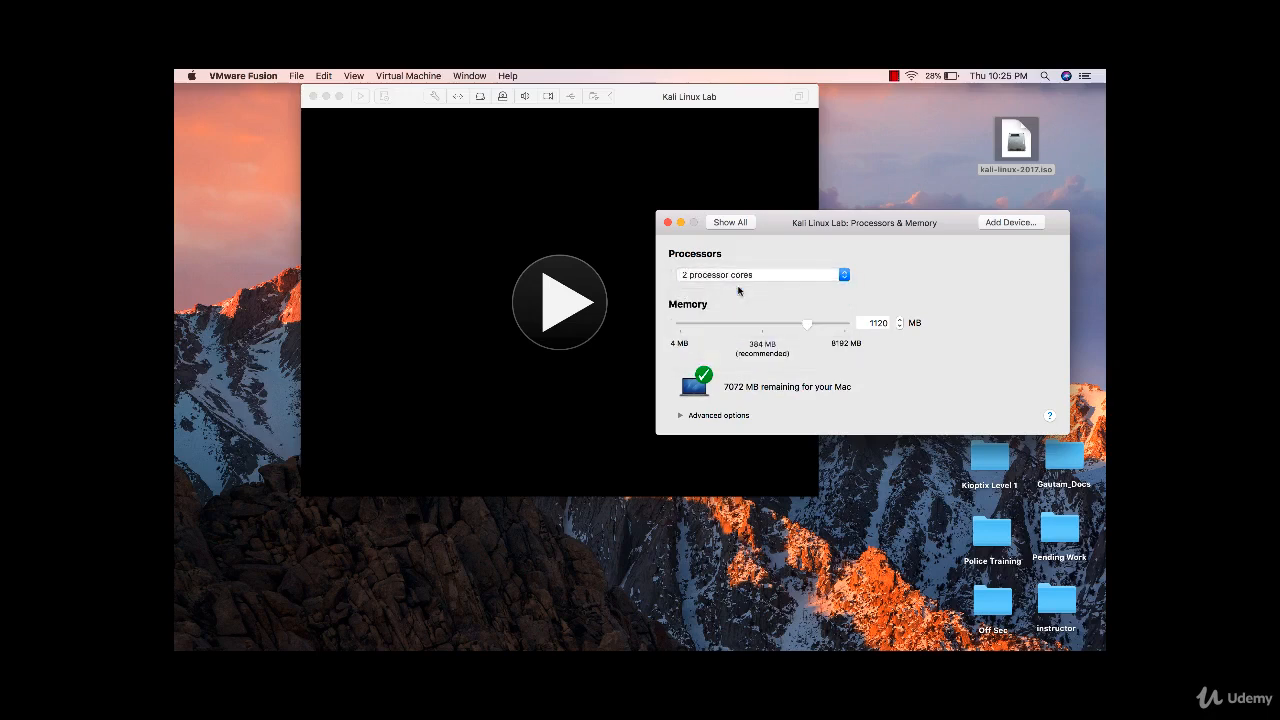
pyautogui.click(732, 221)
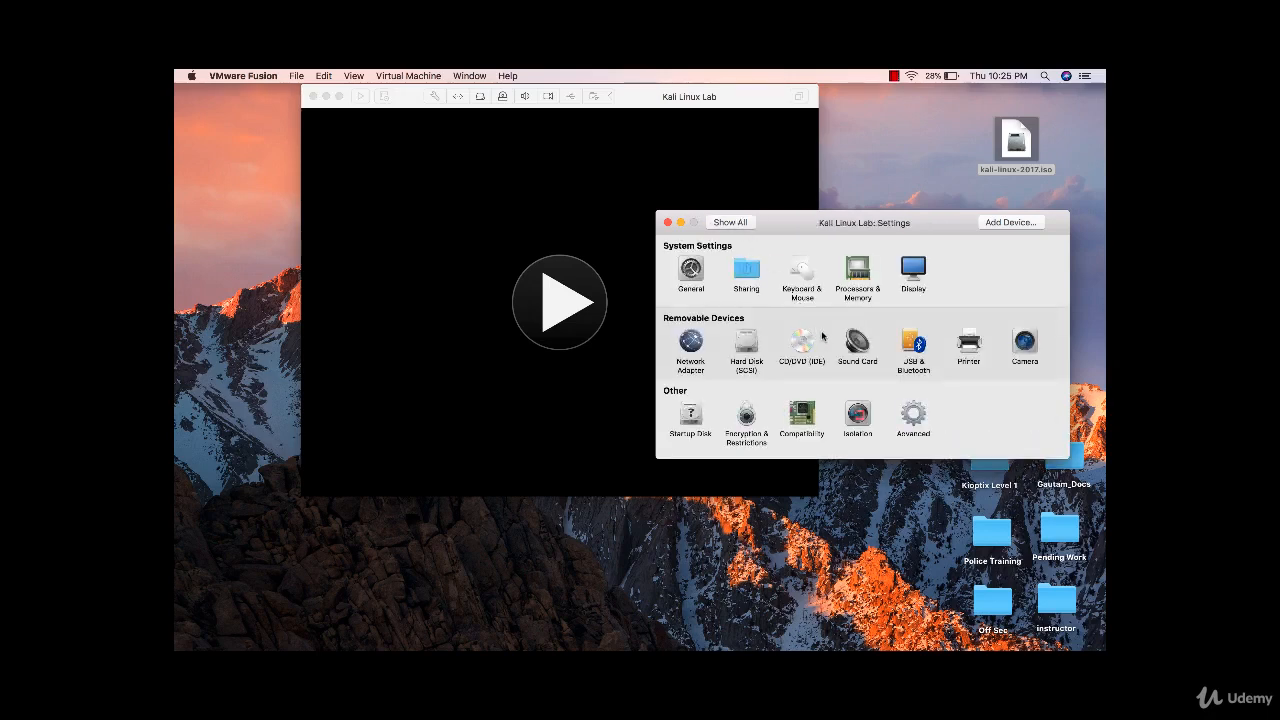
# - Enlarge the Kali Linux Lab hard disk (SCSI) to 25.00 GB, apply it, and minimize Settings
pyautogui.click(748, 352)
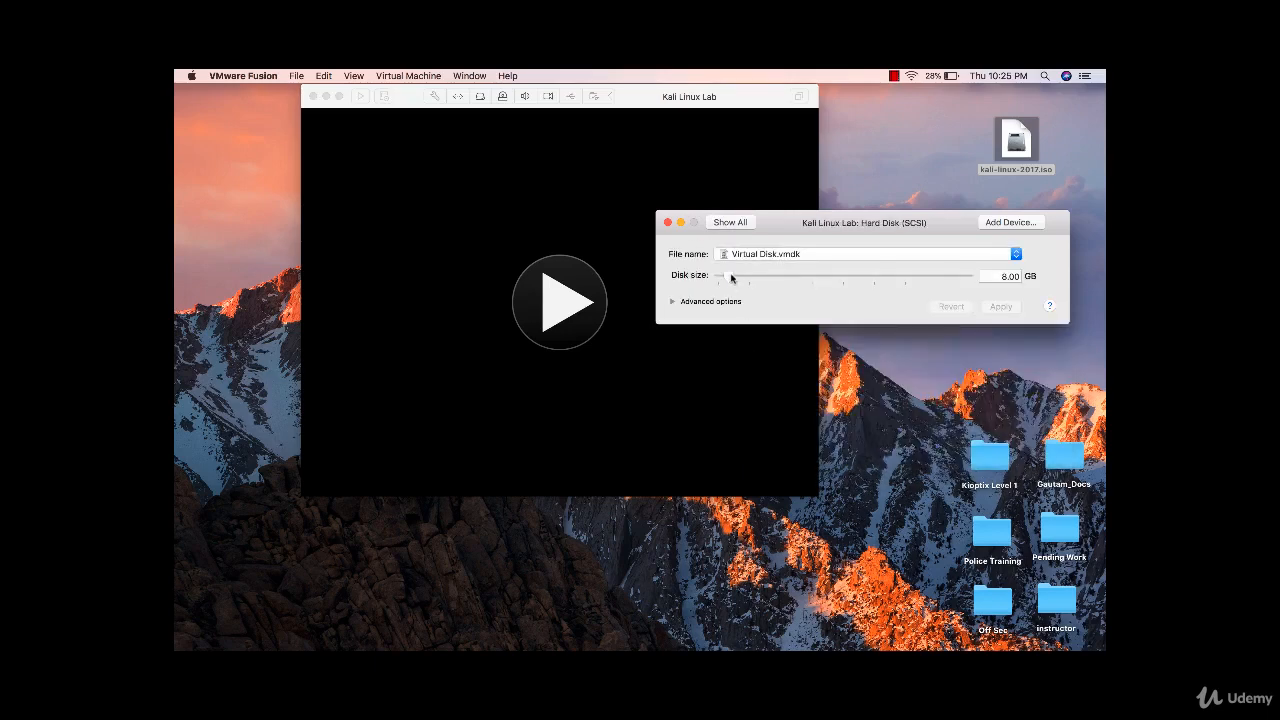
pyautogui.moveTo(731, 279); pyautogui.dragTo(752, 279)
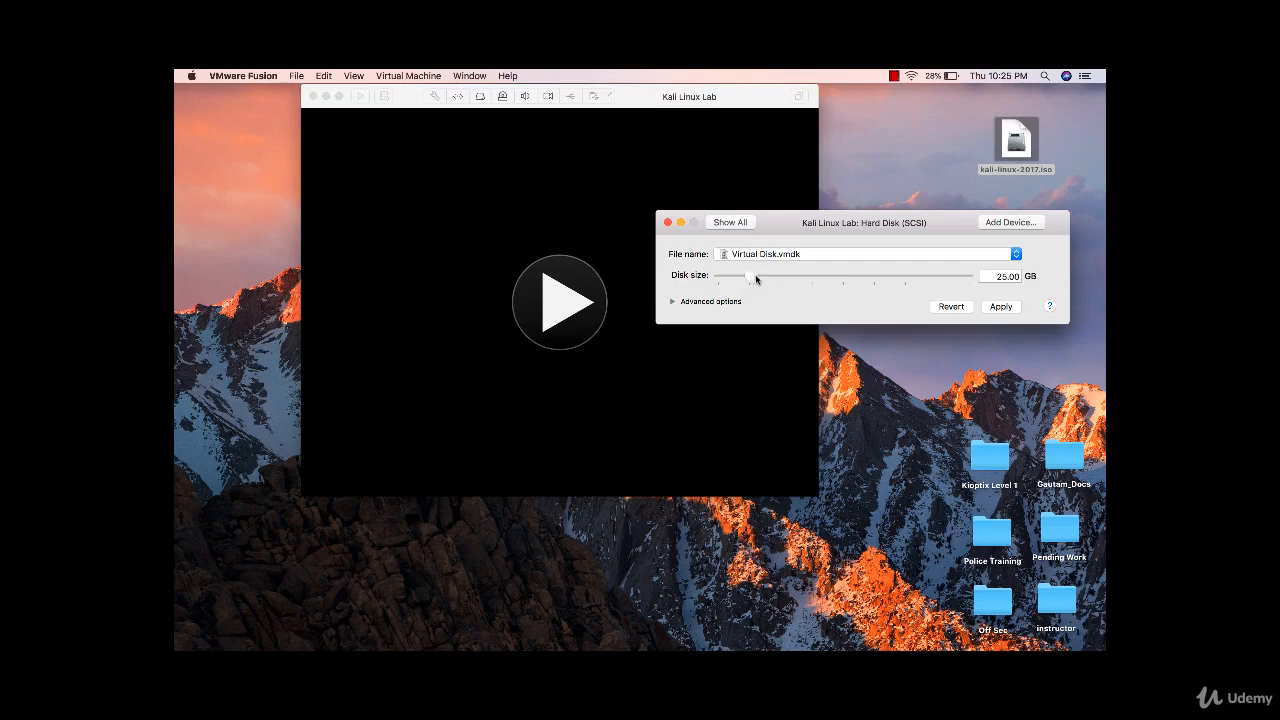
pyautogui.click(741, 223)
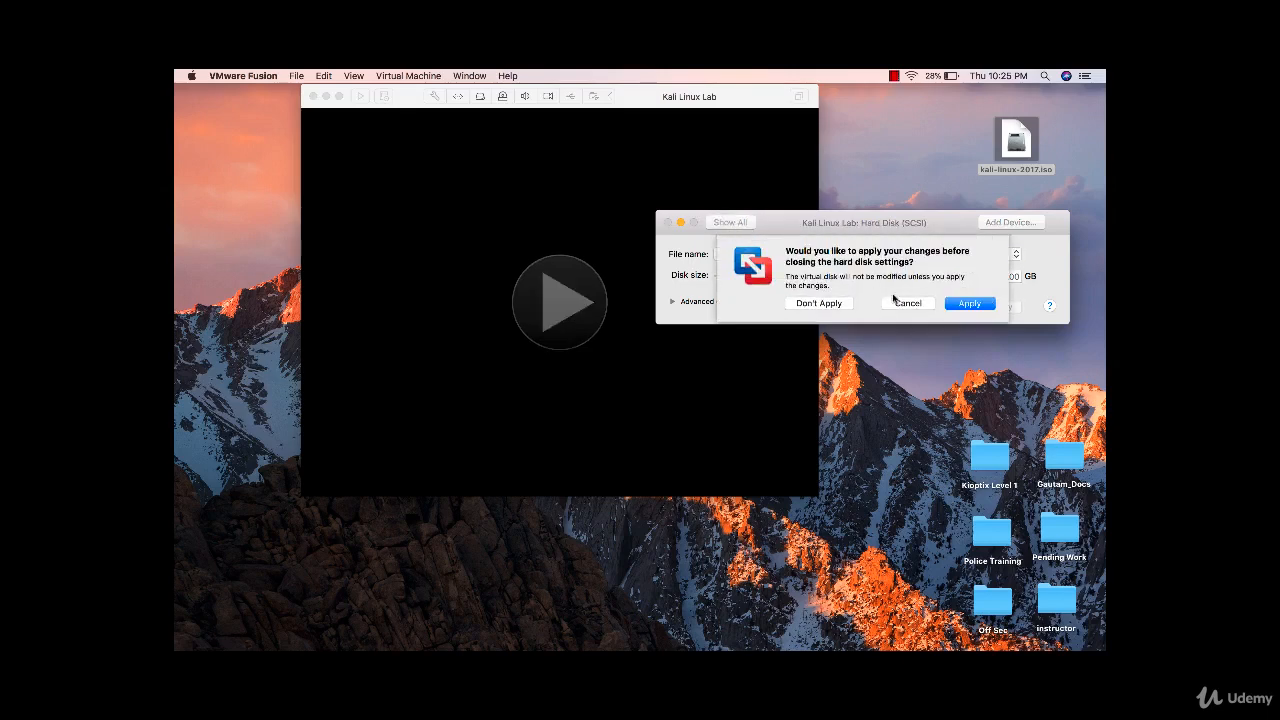
pyautogui.click(950, 306)
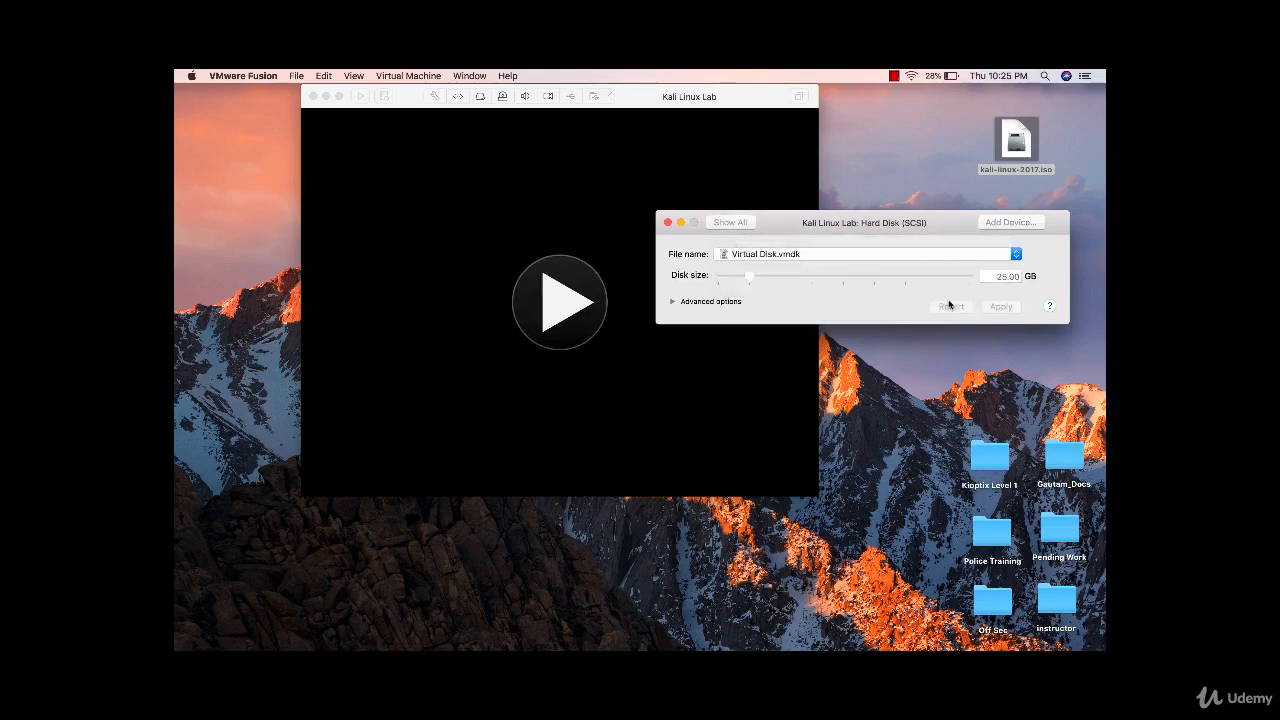
pyautogui.click(681, 222)
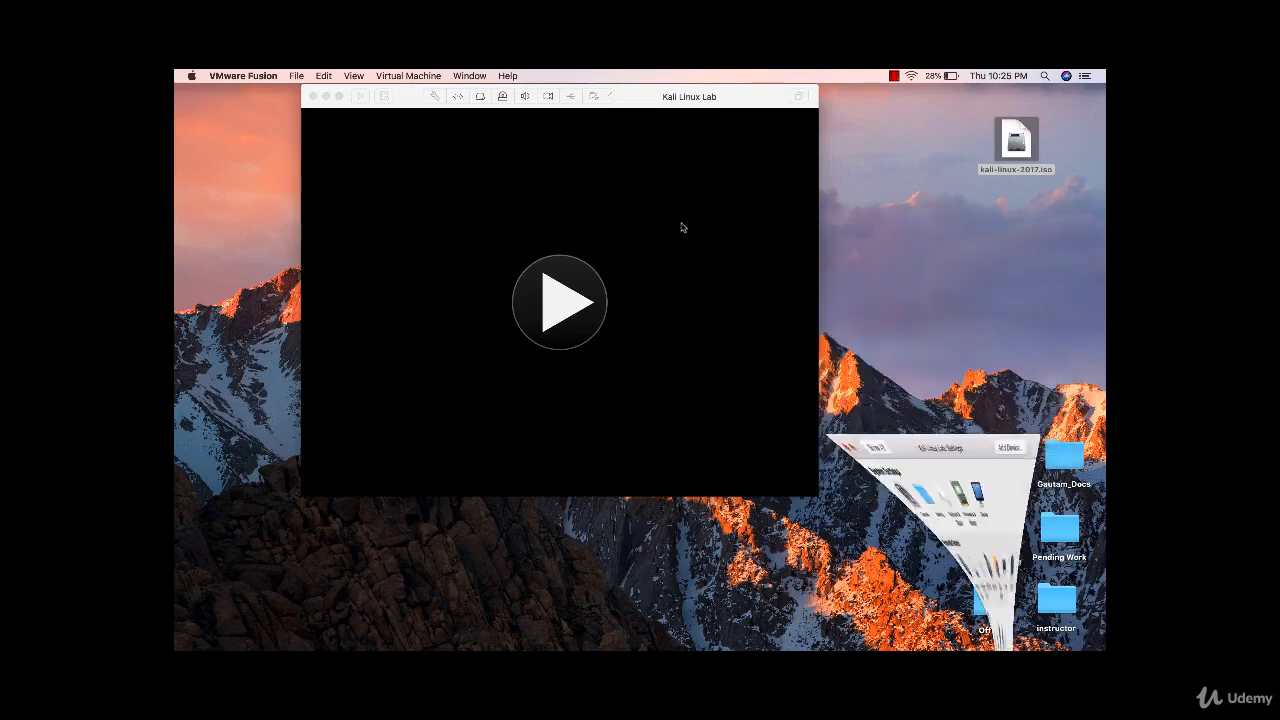
# - Power on Kali Linux Lab in fullscreen and choose Graphical install from the boot menu
pyautogui.click(563, 303)
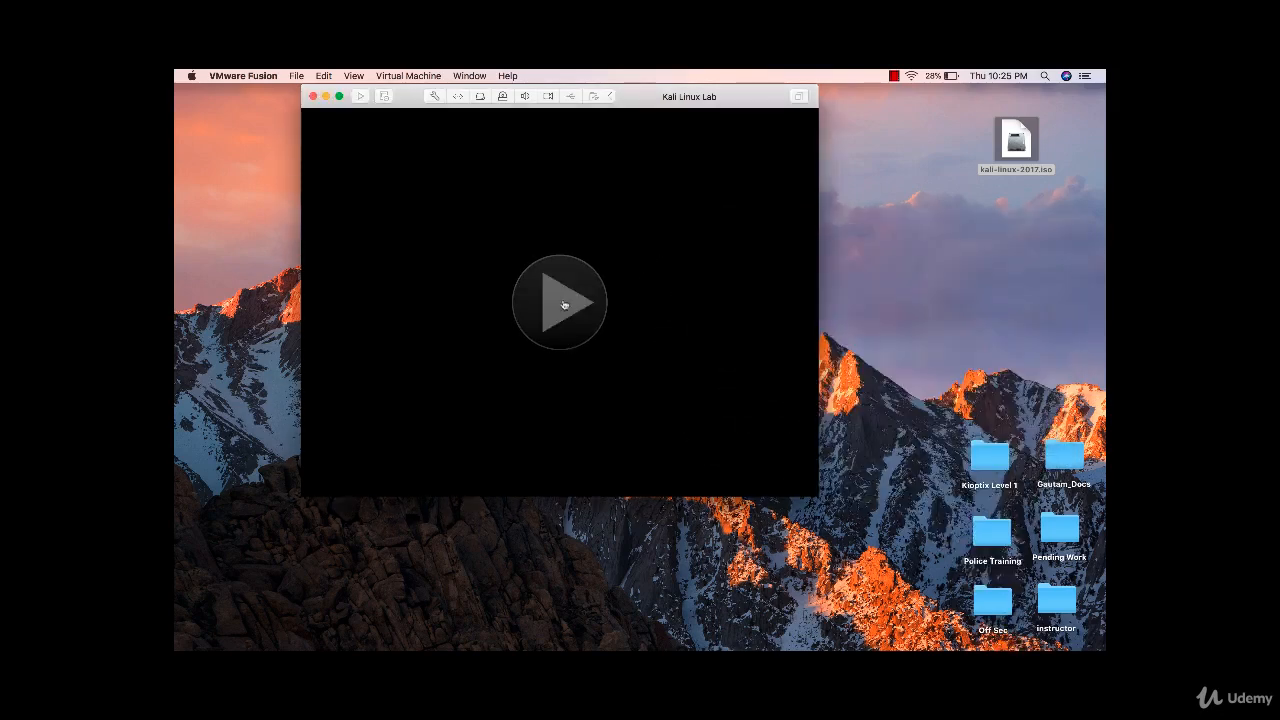
pyautogui.click(338, 100)
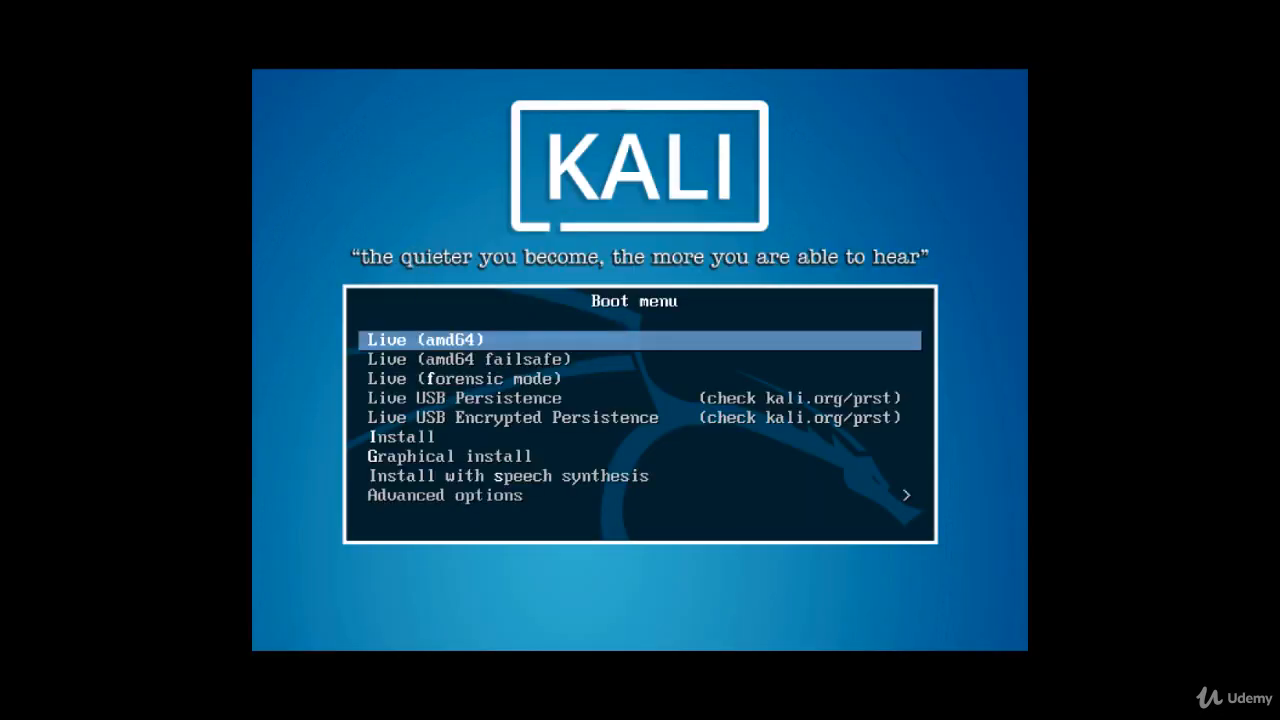
pyautogui.press('Down')
pyautogui.press('Down')
pyautogui.press('Down')
pyautogui.press('Down')
pyautogui.press('Down')
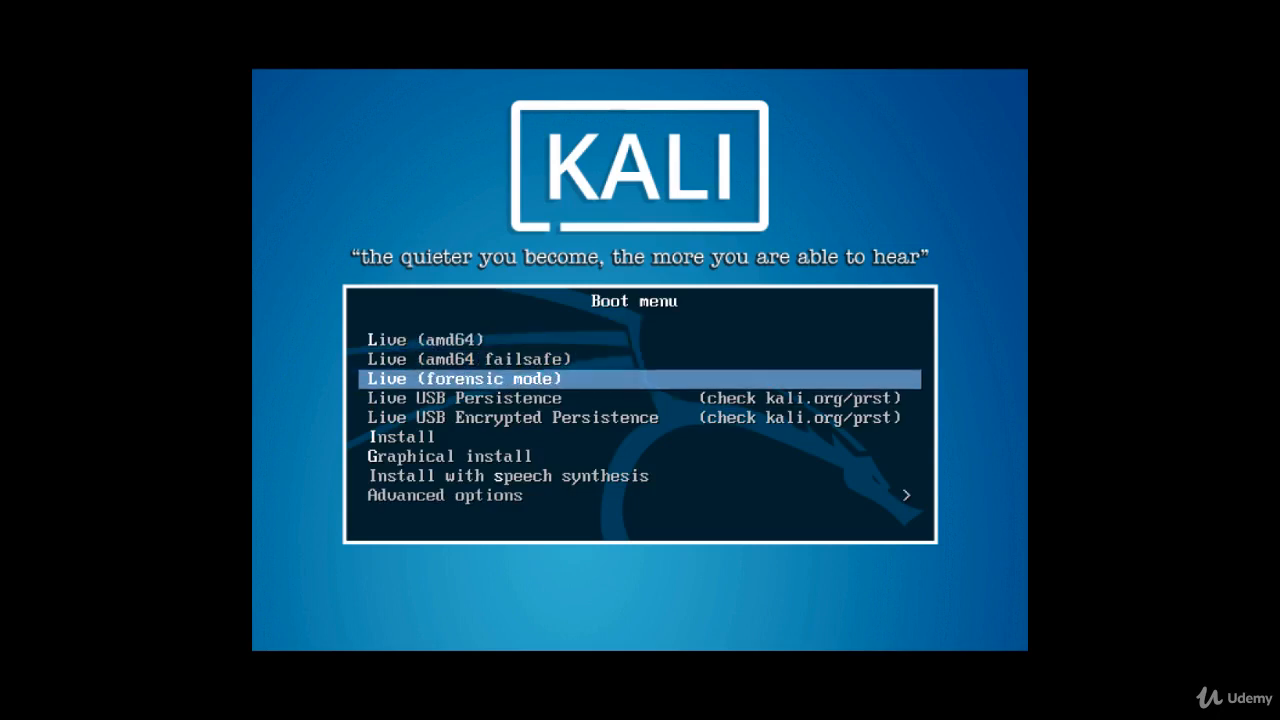
pyautogui.press('Down')
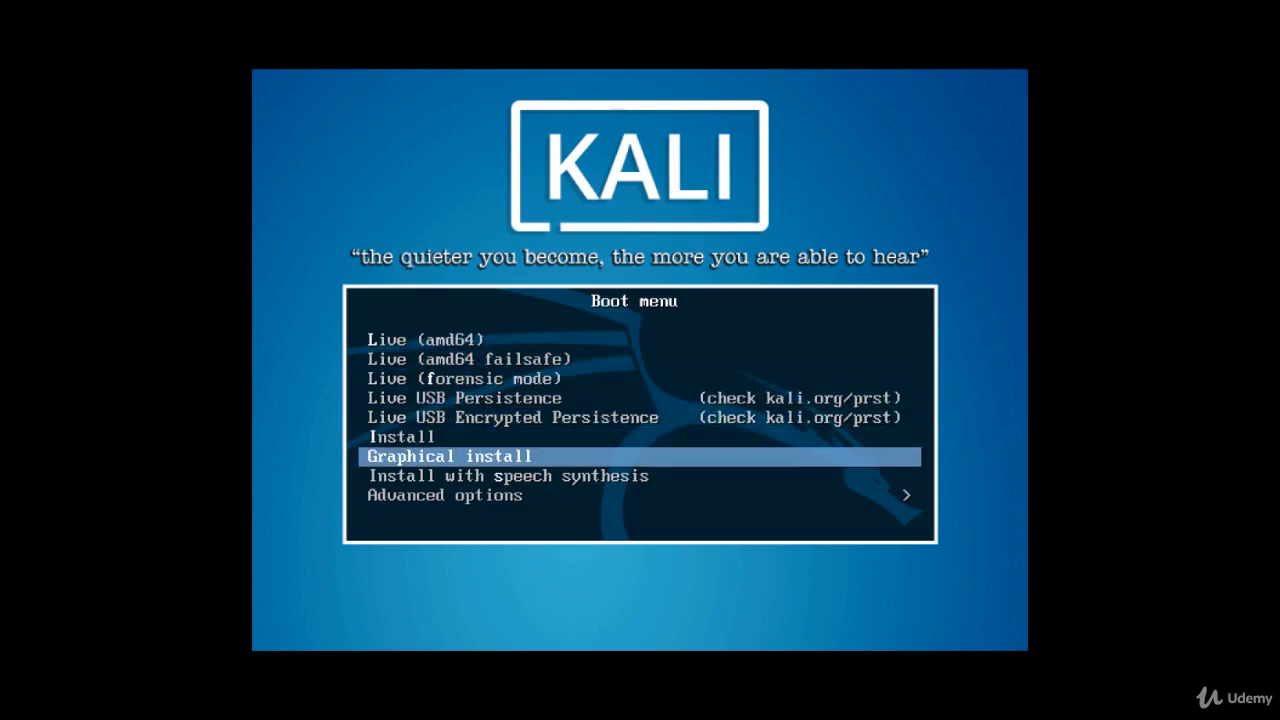
pyautogui.press('Return')
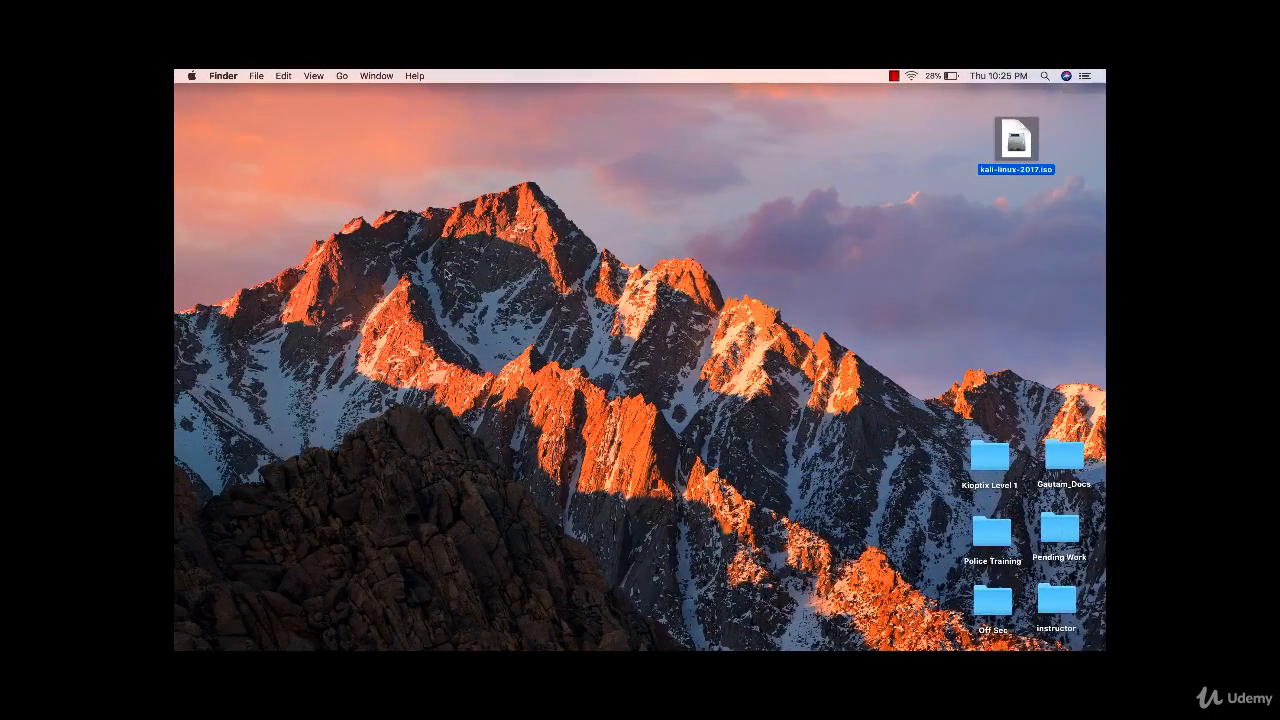
# - Dismiss the menu-bar screen recorder menu to get back to the installer's Select a language page
pyautogui.click(895, 77)
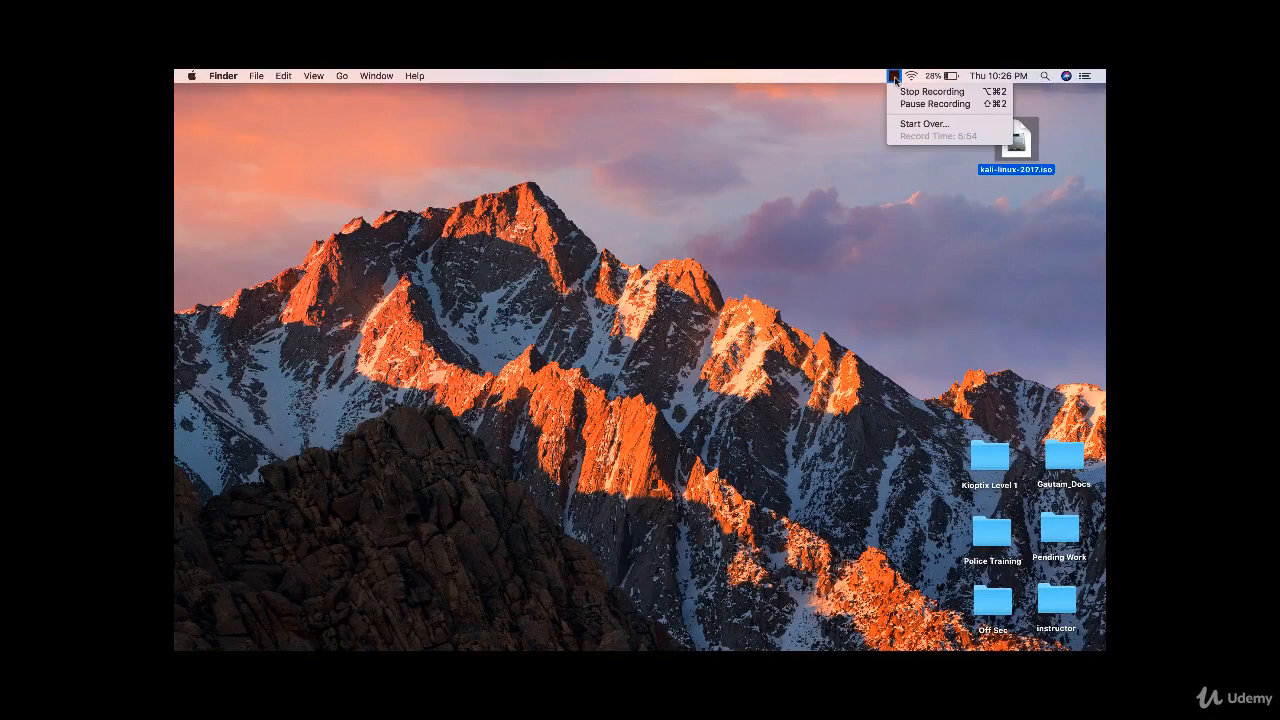
pyautogui.click(831, 148)
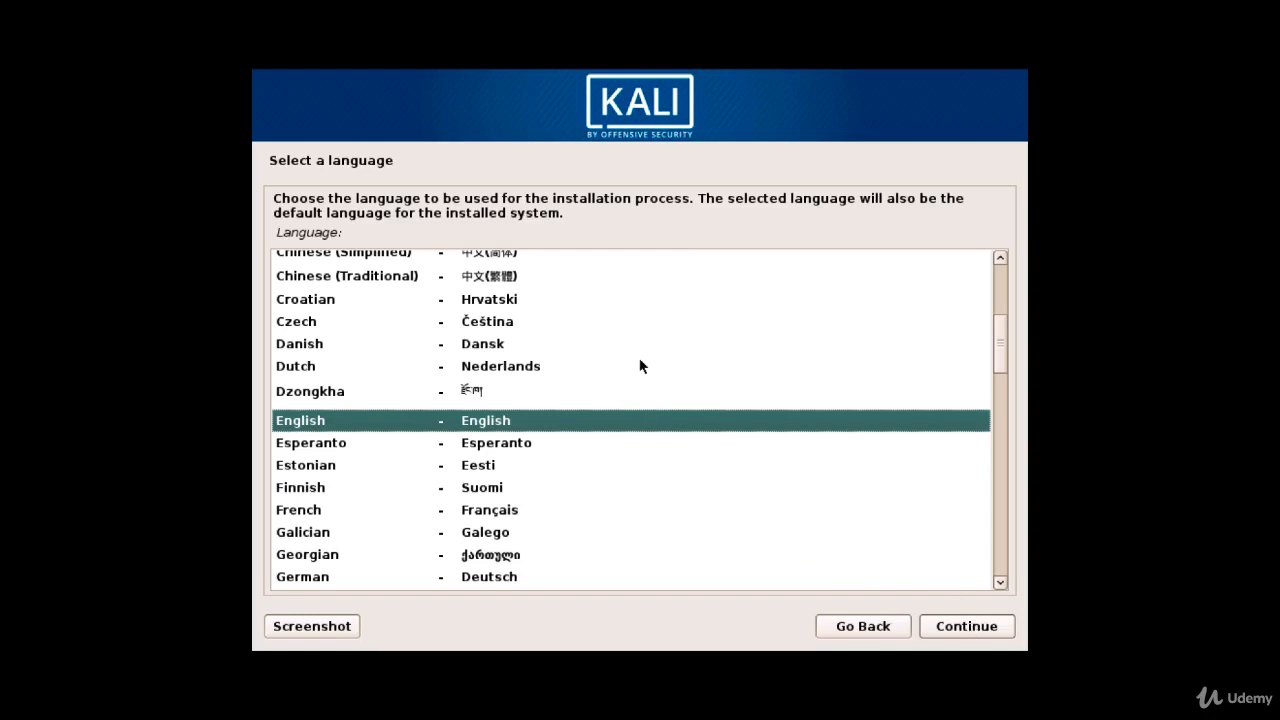
# - Accept English, choose India as the location, and keep the American English keymap
pyautogui.click(968, 628)
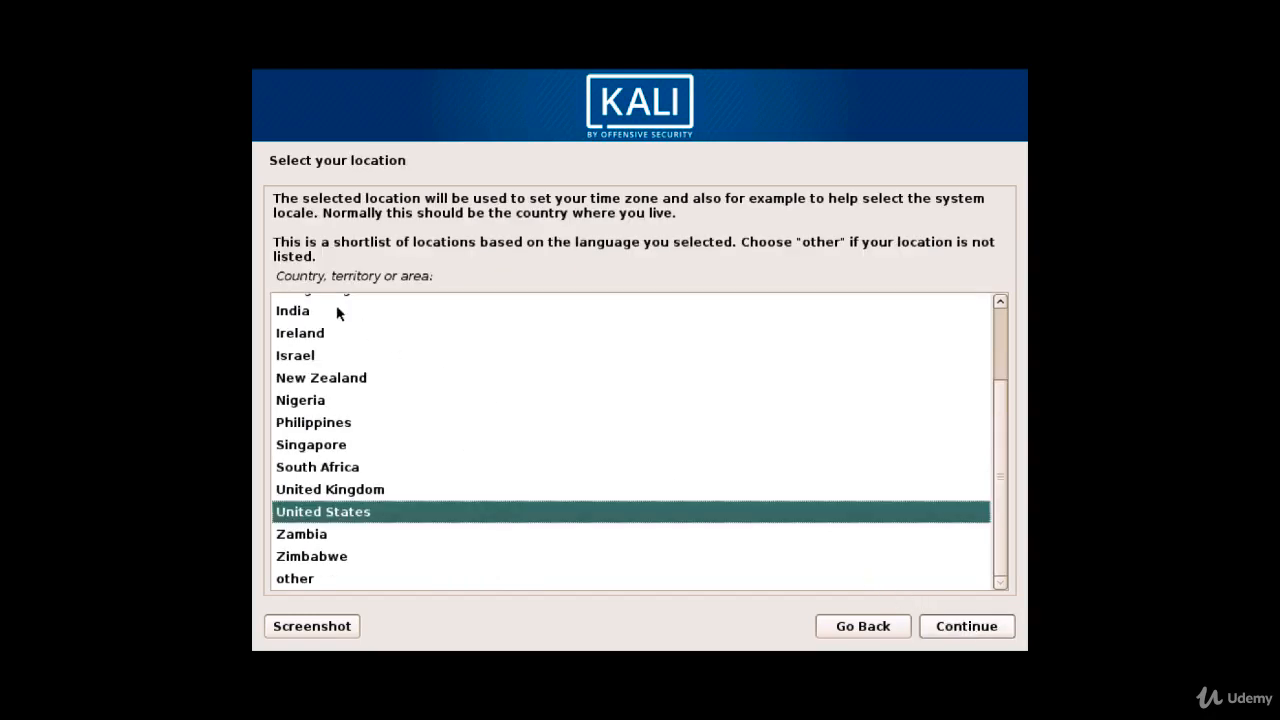
pyautogui.click(336, 310)
pyautogui.click(957, 627)
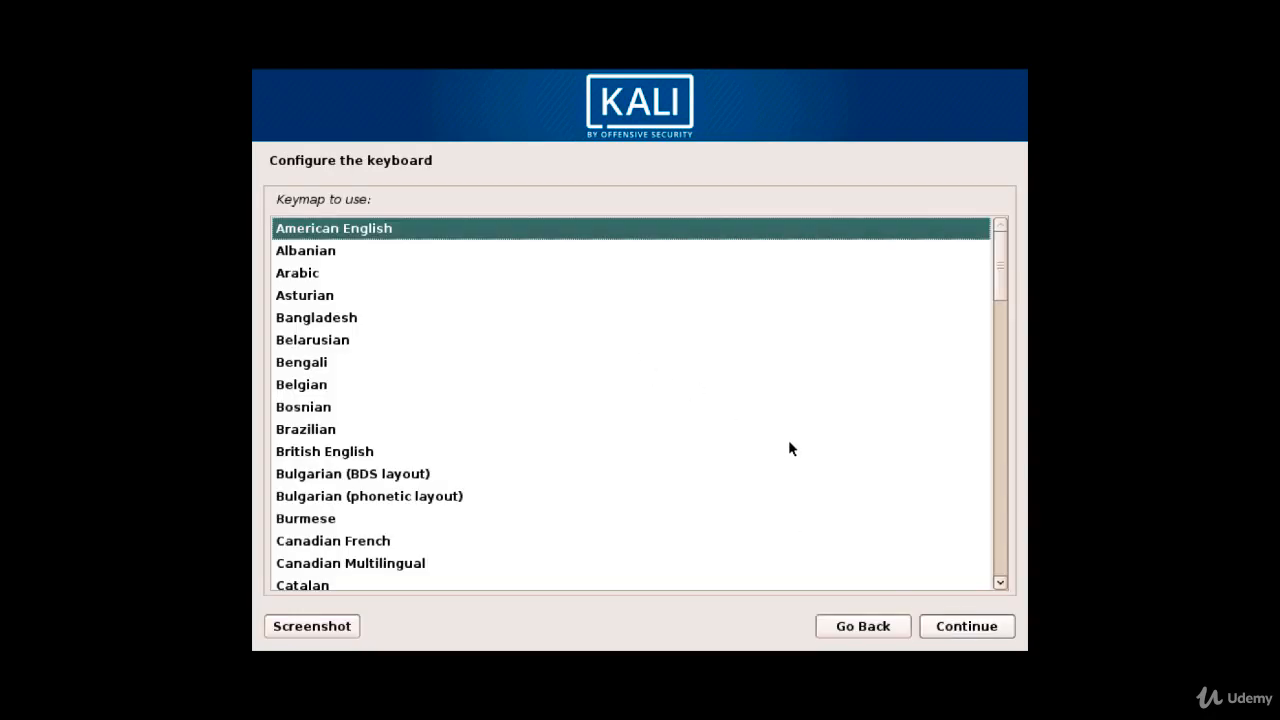
pyautogui.click(972, 628)
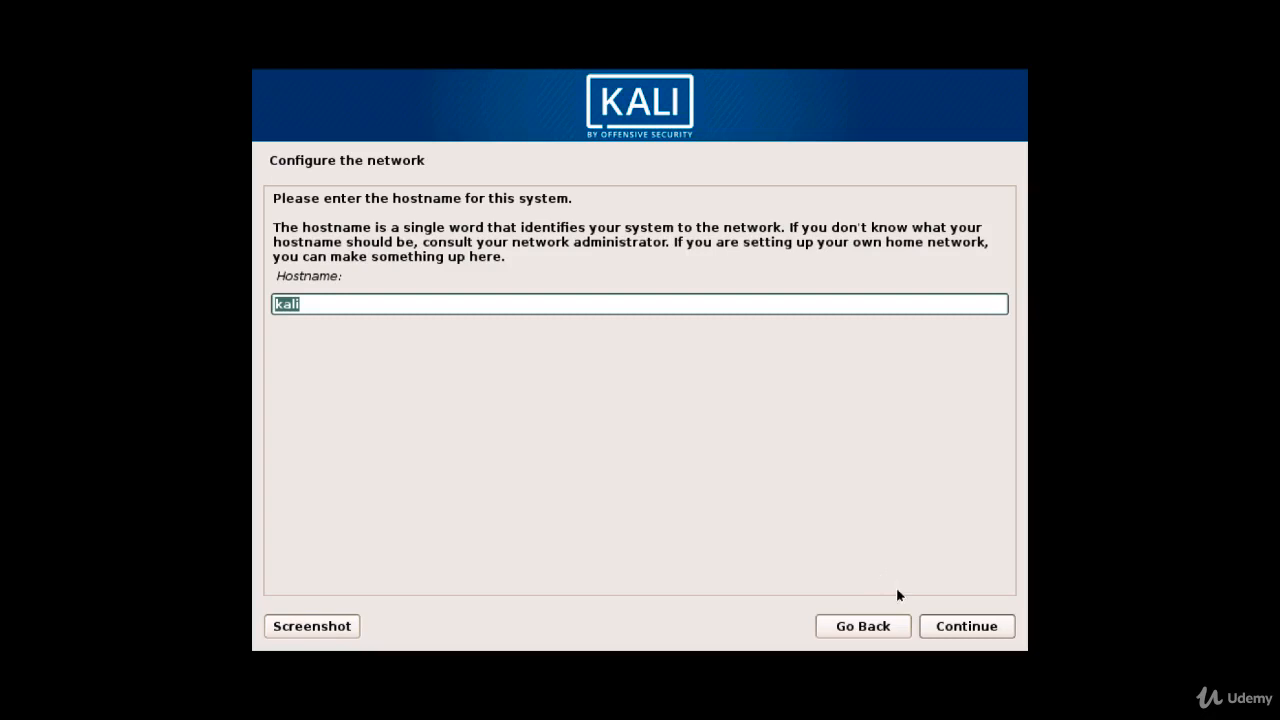
# - Keep hostname kali with a blank domain, then enter and confirm the root password, shown in clear
pyautogui.click(966, 627)
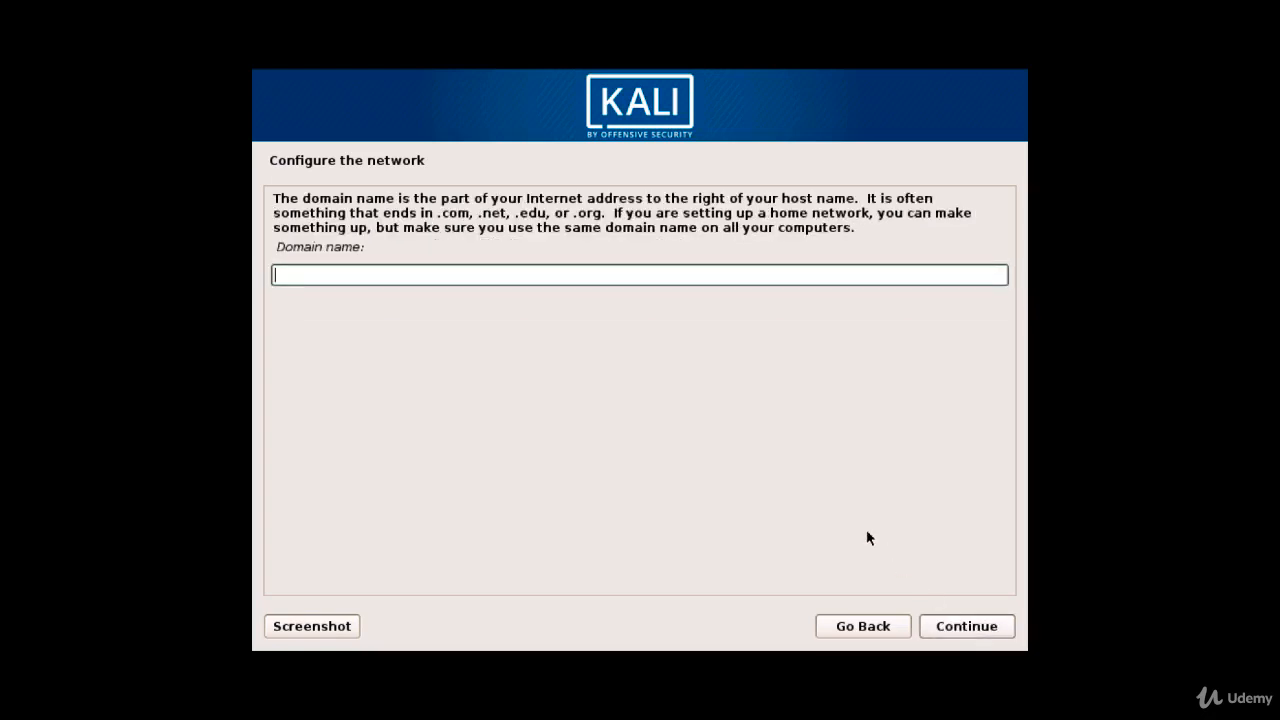
pyautogui.click(966, 627)
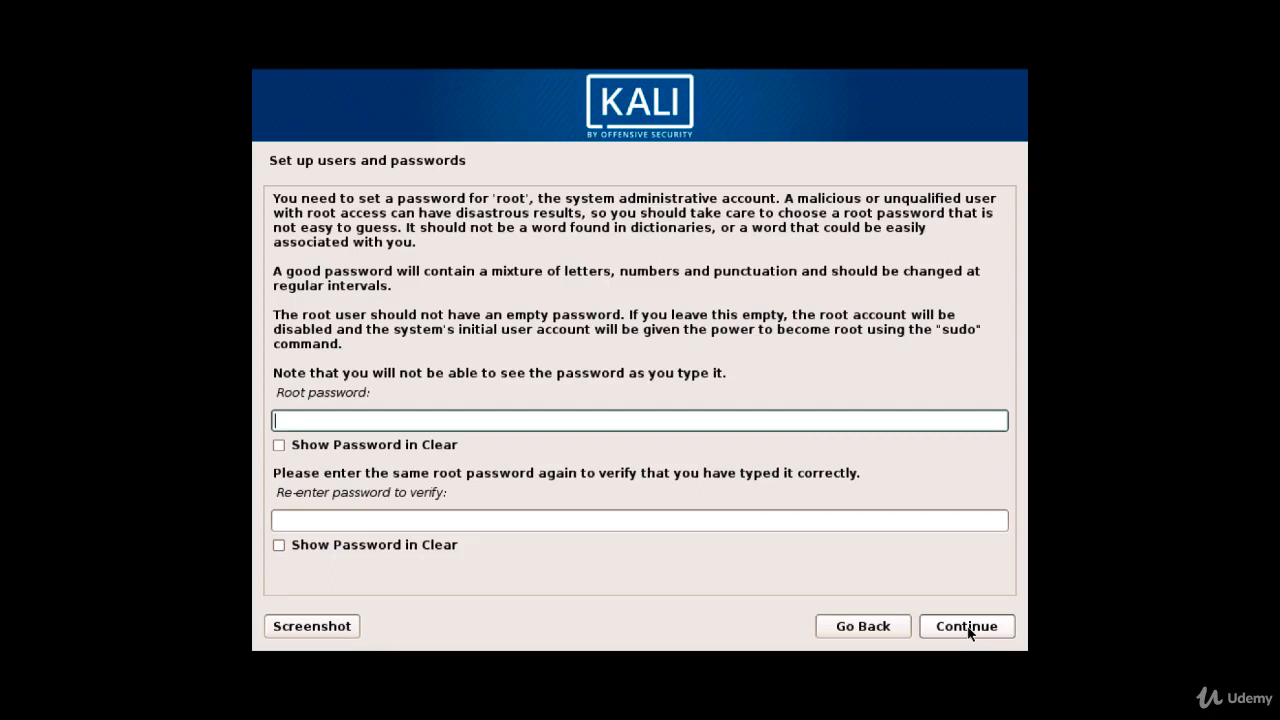
pyautogui.click(422, 452)
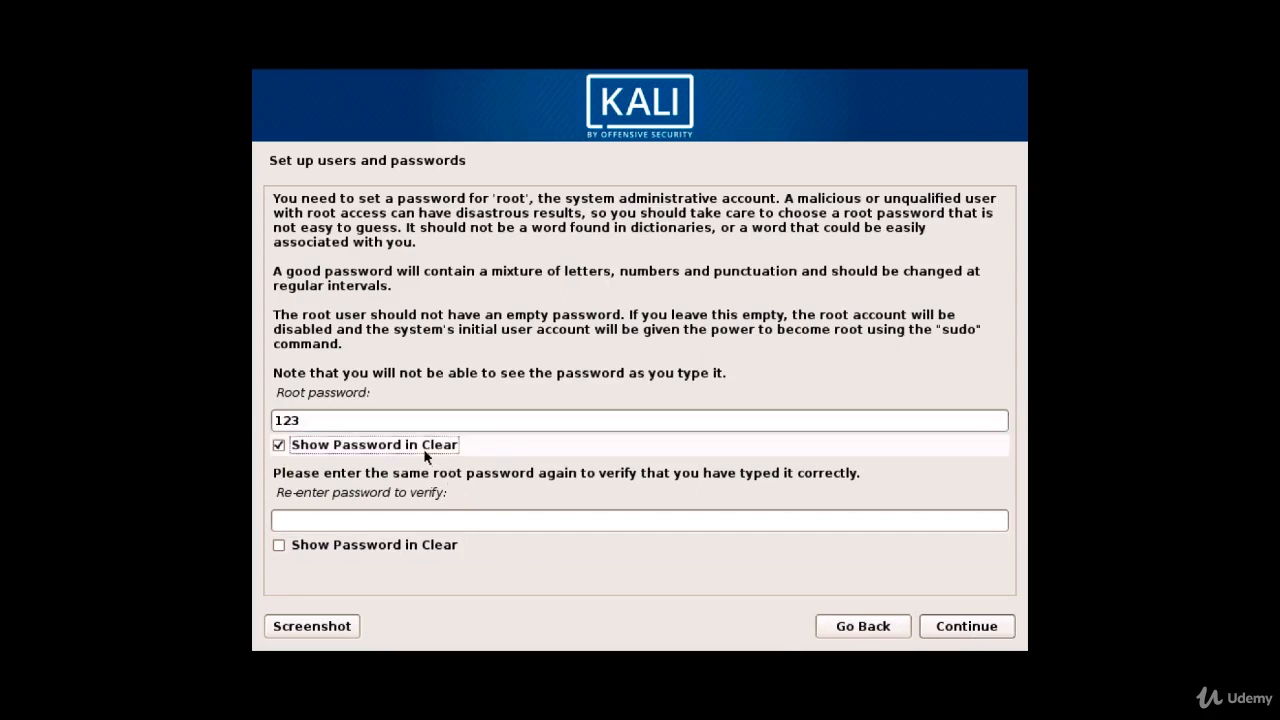
pyautogui.click(387, 546)
pyautogui.click(390, 521)
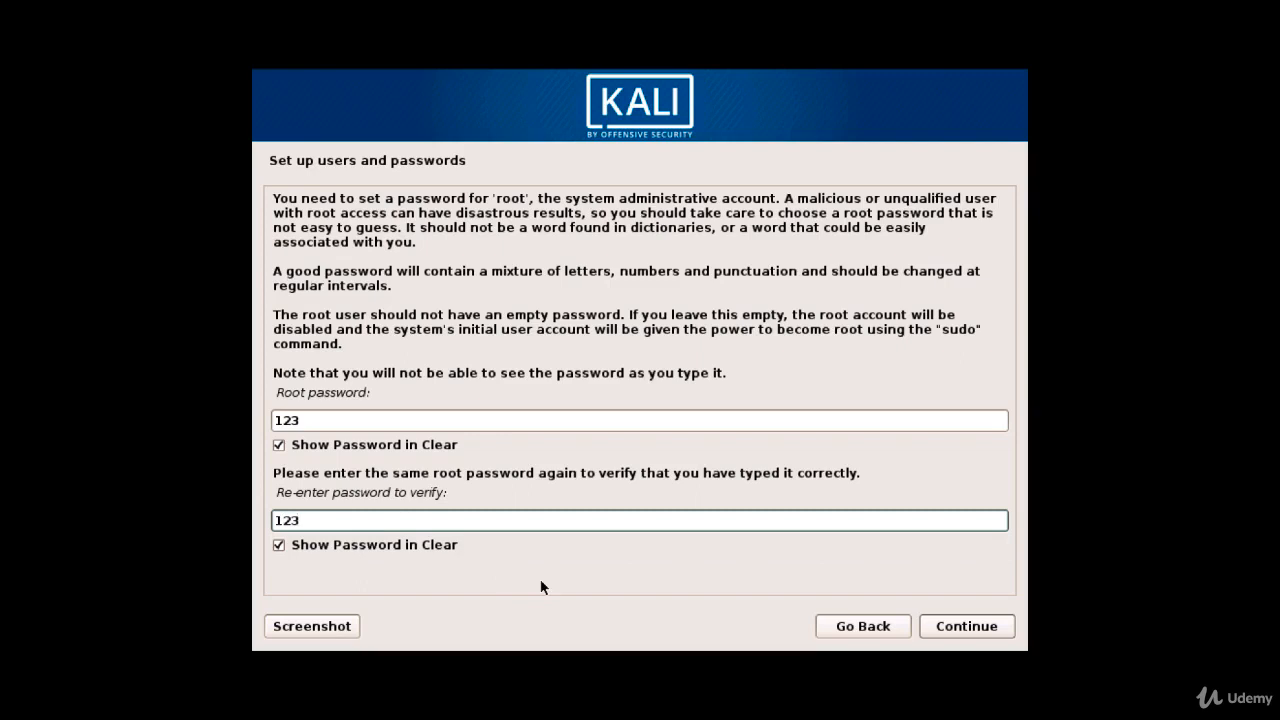
pyautogui.click(950, 628)
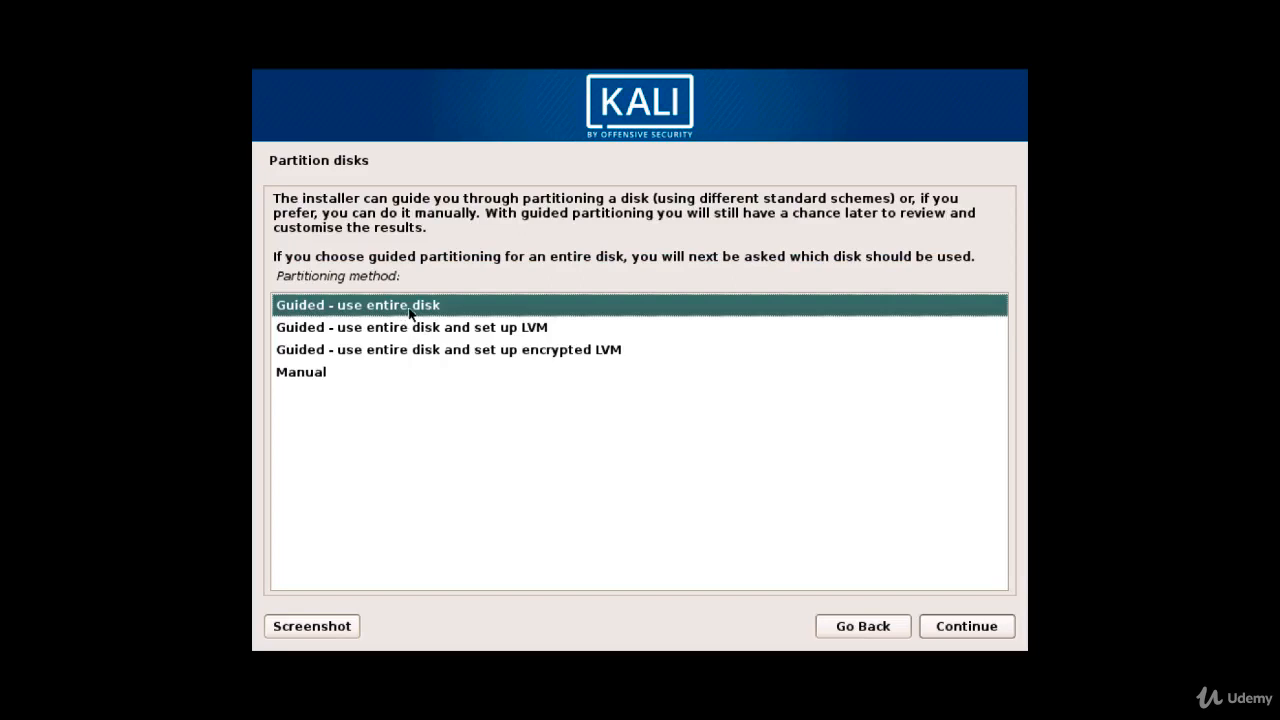
# - Guided-partition the entire 26.8 GB sda disk as one partition and write the changes
pyautogui.click(958, 626)
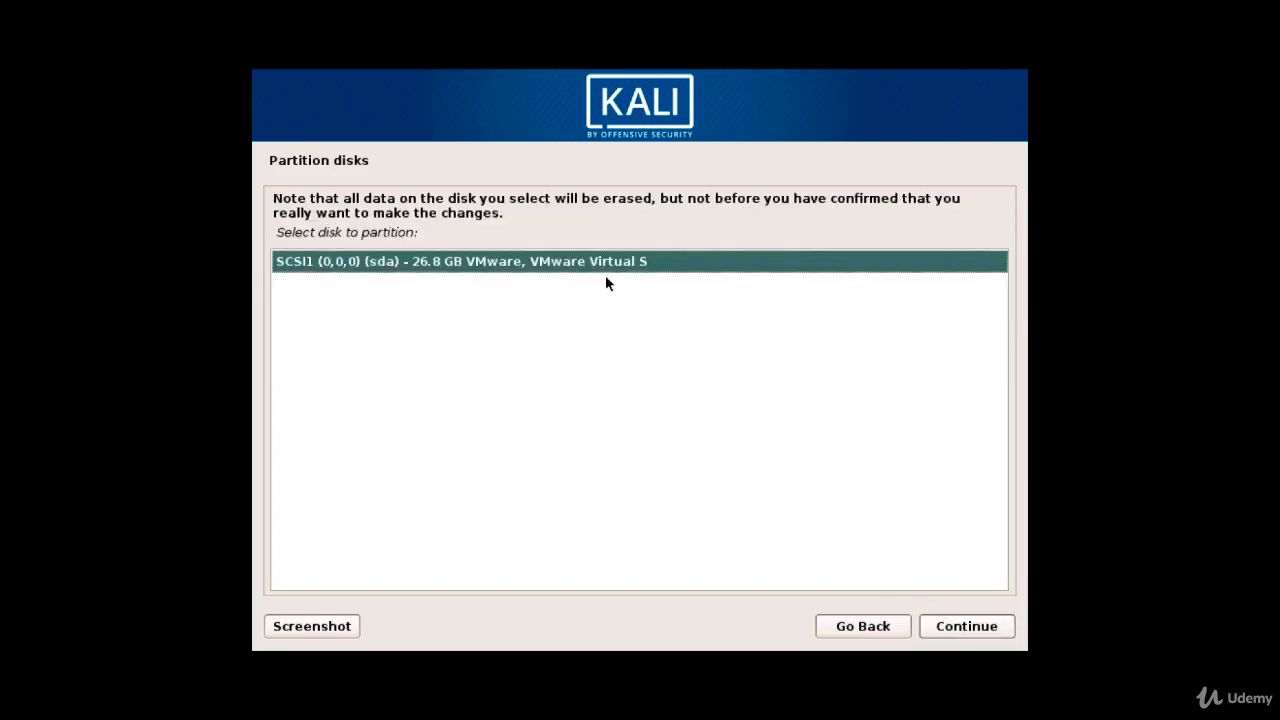
pyautogui.click(986, 630)
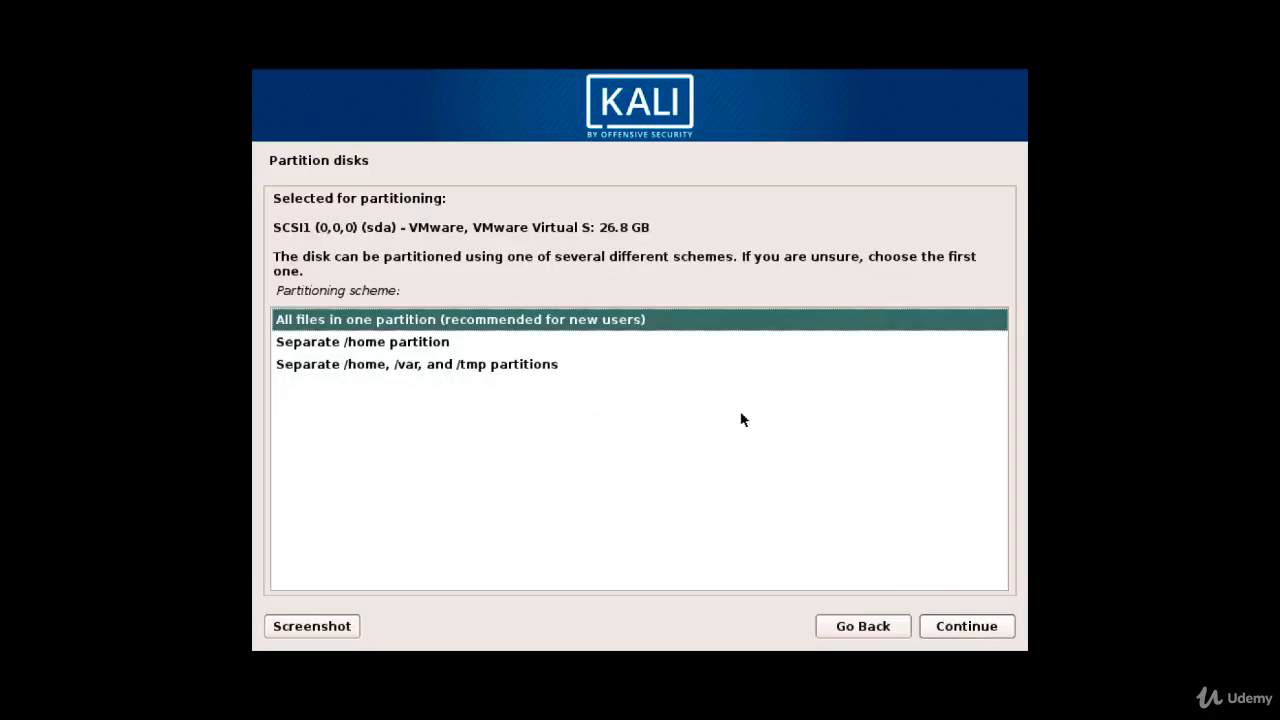
pyautogui.click(986, 627)
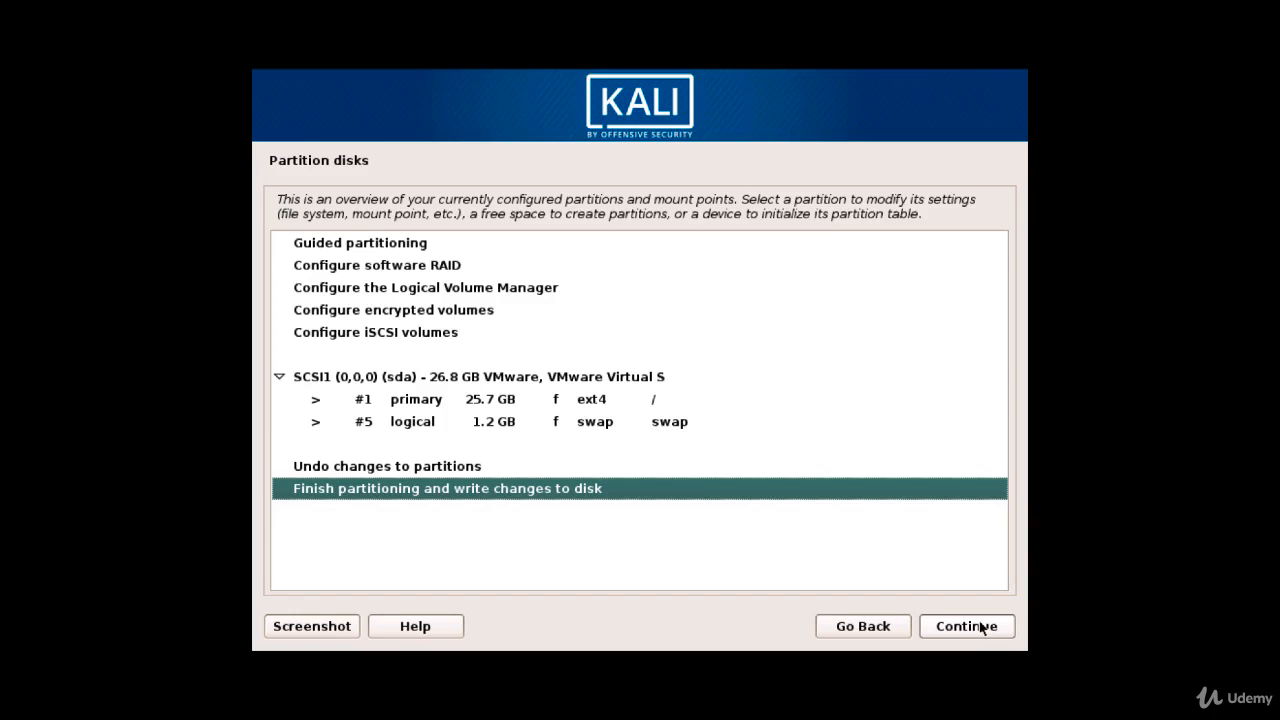
pyautogui.click(981, 627)
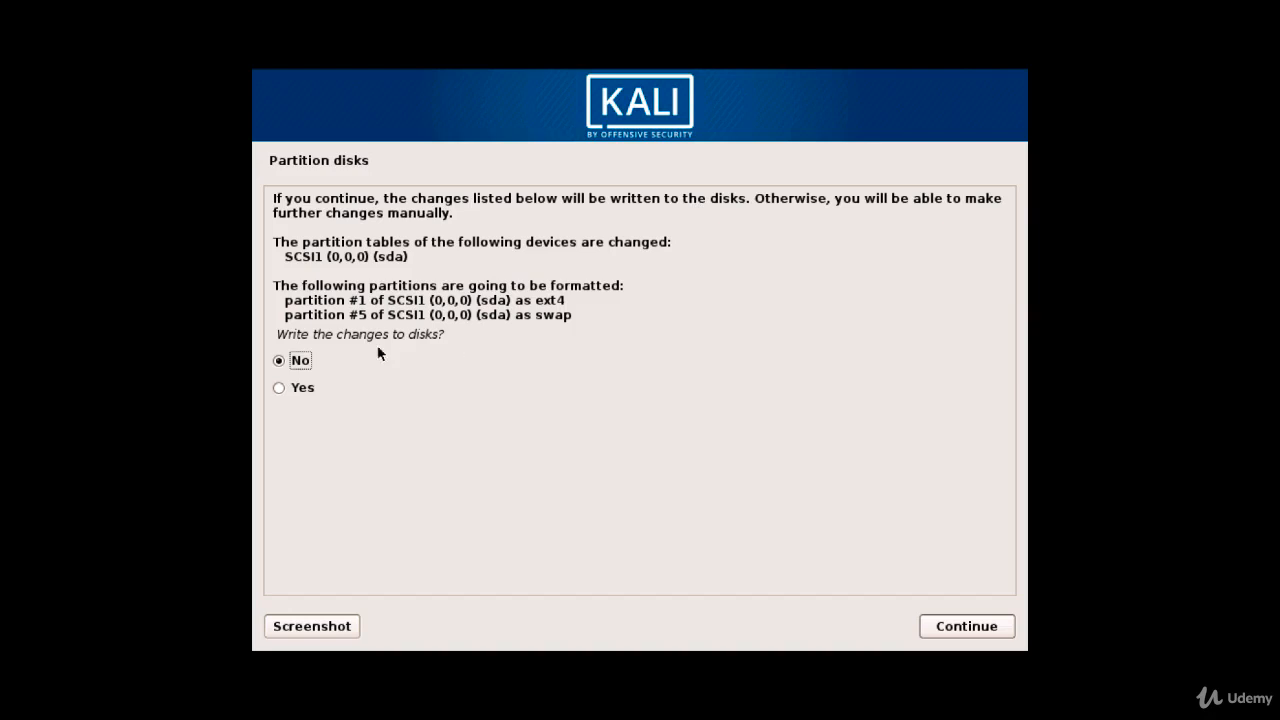
pyautogui.click(300, 388)
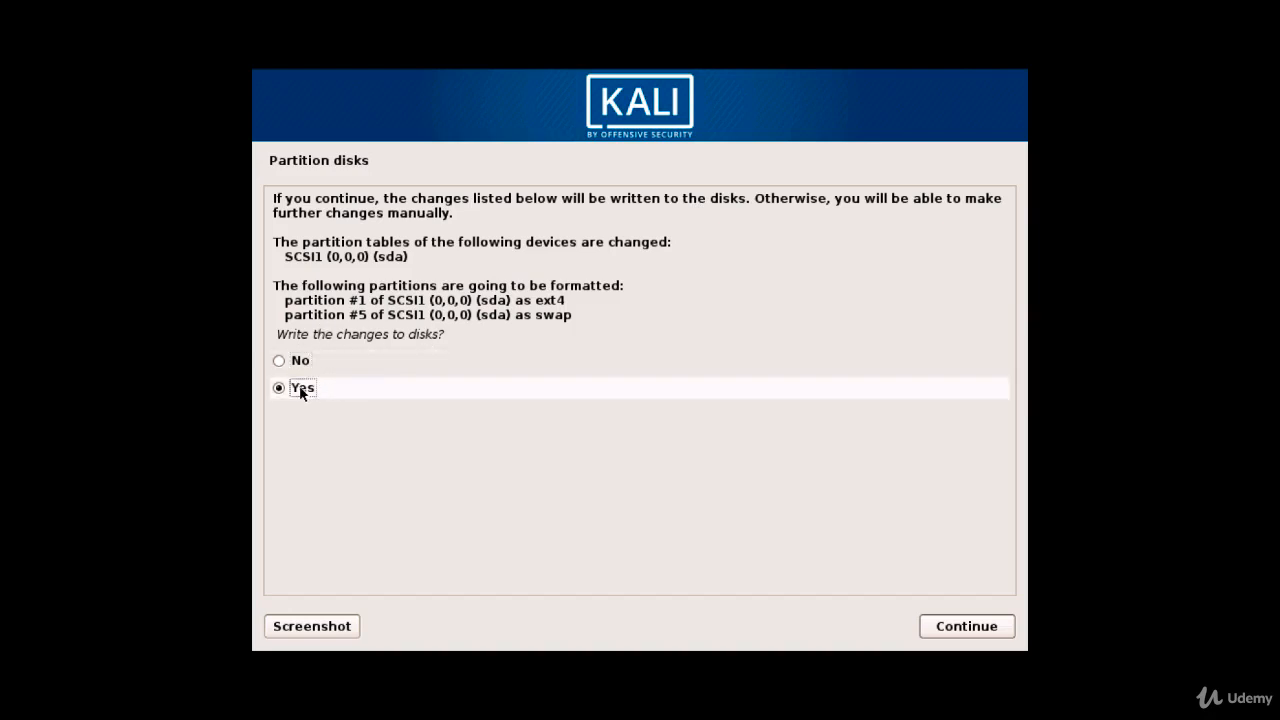
pyautogui.click(952, 627)
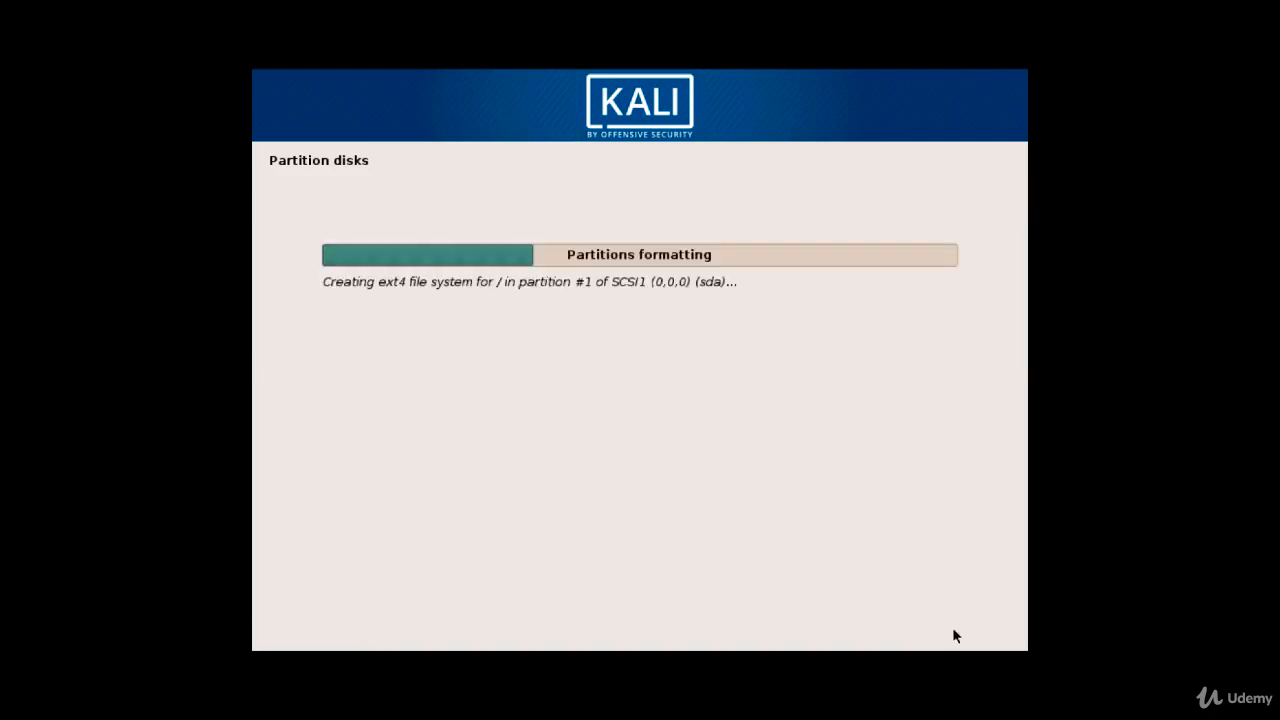